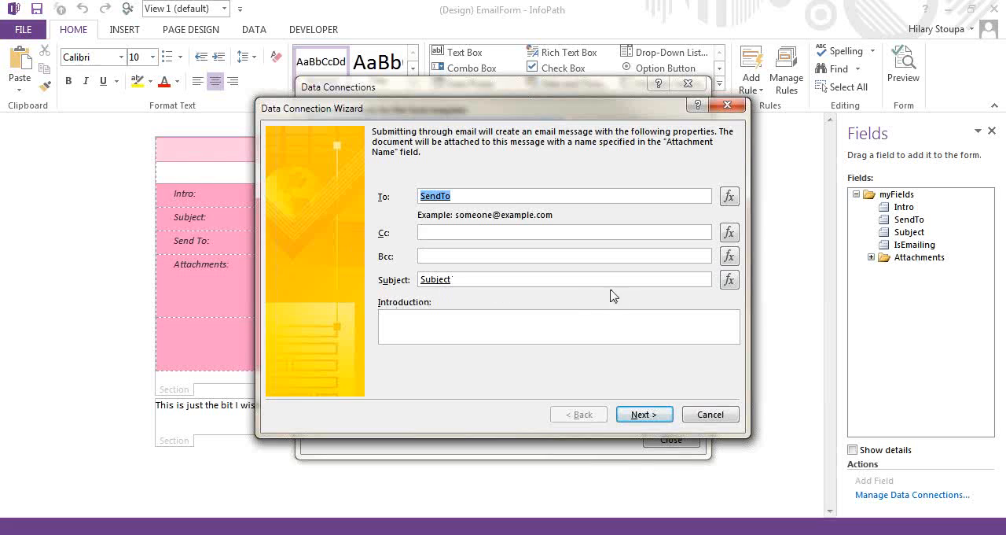
# Check the Subject formula without changing it and enter "This is my Intro" as the email connection's introduction
pyautogui.click(730, 280)
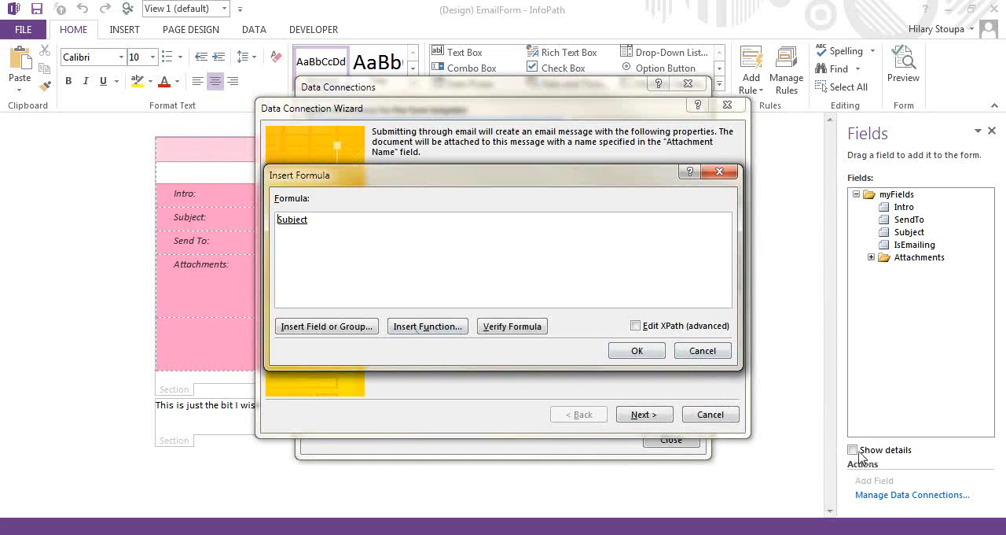
pyautogui.click(698, 352)
pyautogui.click(590, 323)
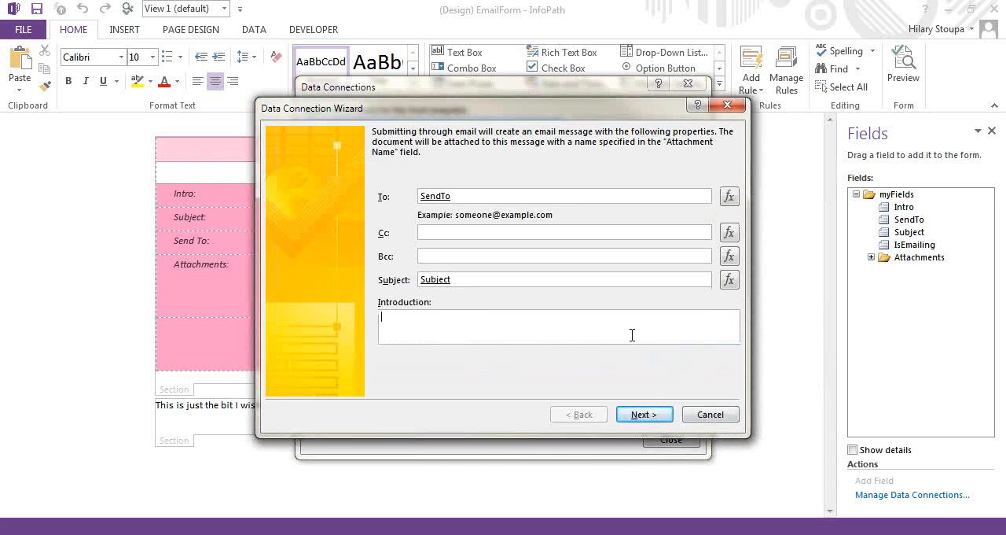
pyautogui.write('This is my l')
pyautogui.write('ntro')
# Finish the Email Submit connection, sending only the active view with no attachment, and close the data connections list
pyautogui.click(641, 417)
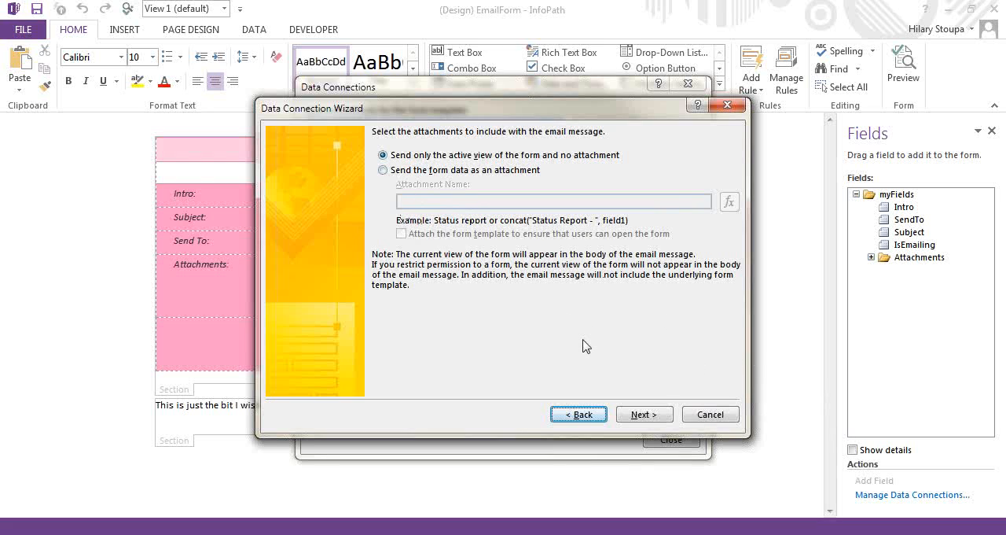
pyautogui.click(647, 414)
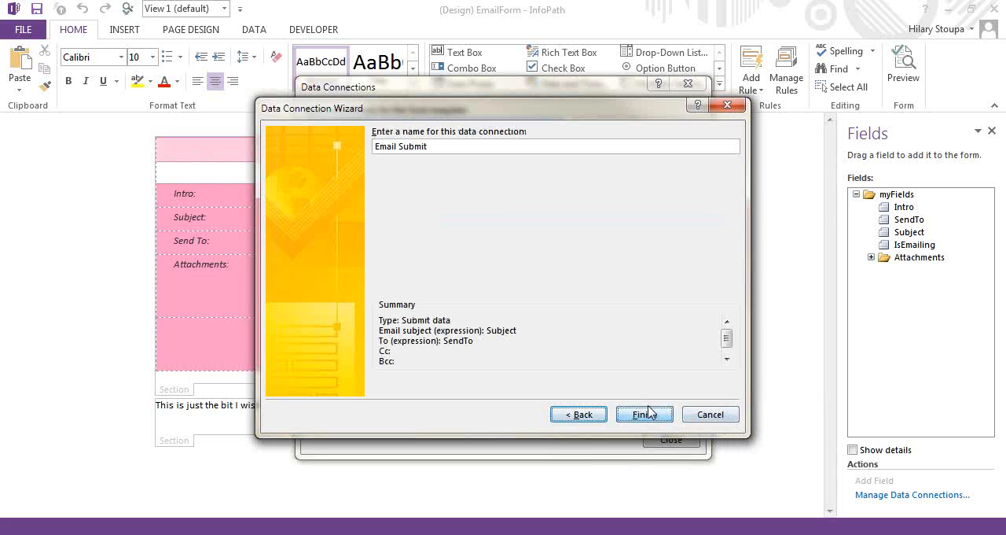
pyautogui.click(644, 413)
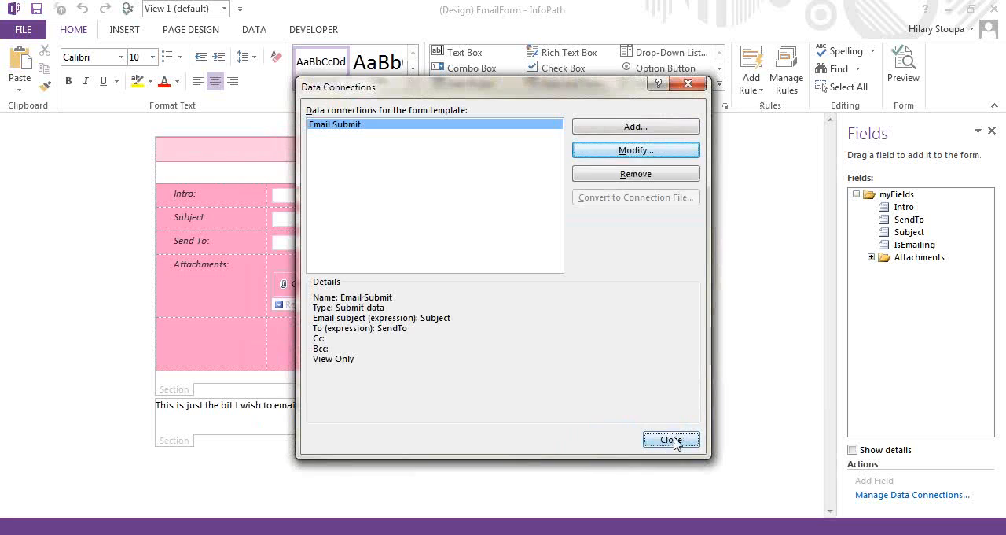
pyautogui.click(673, 440)
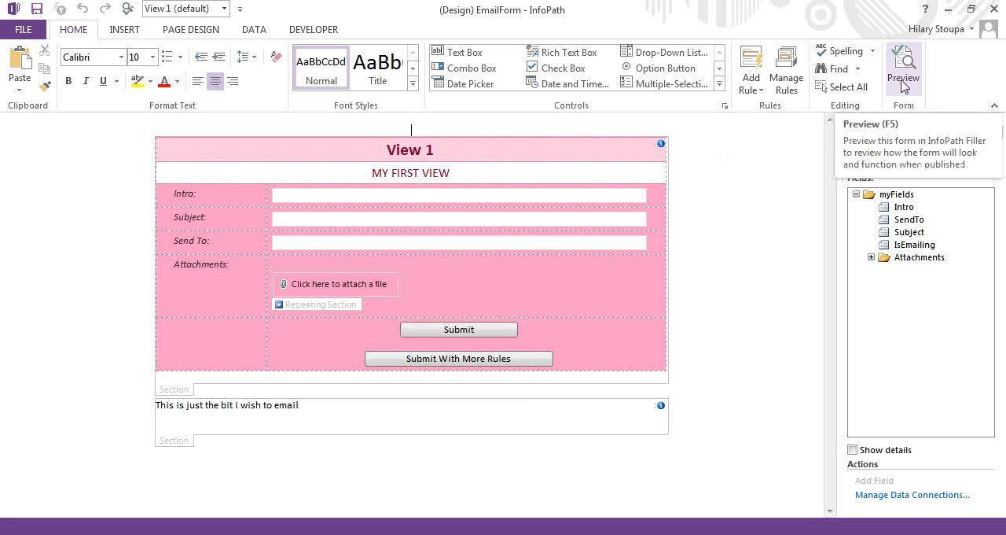
# Examine the rules on the Submit and Submit With More Rules buttons and on both form sections
pyautogui.click(785, 82)
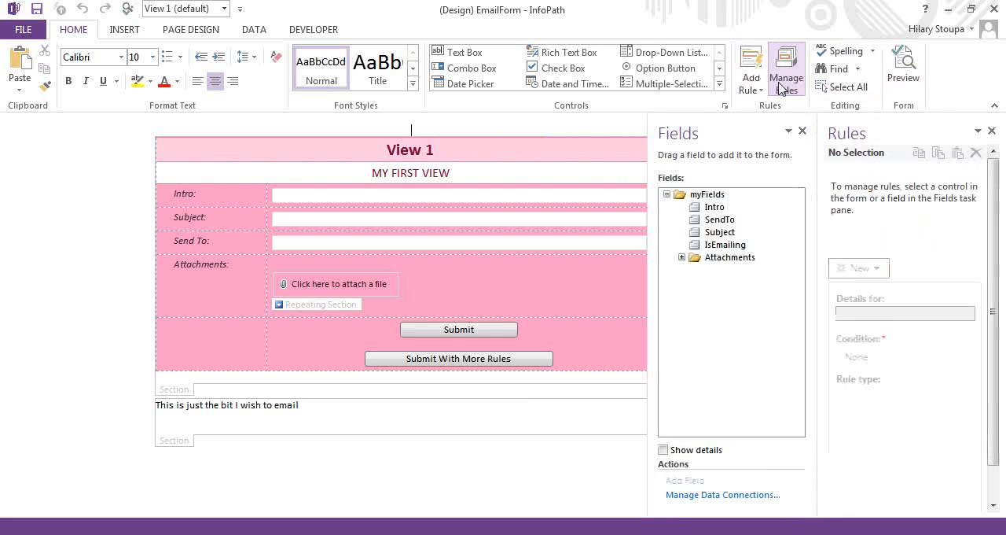
pyautogui.click(350, 330)
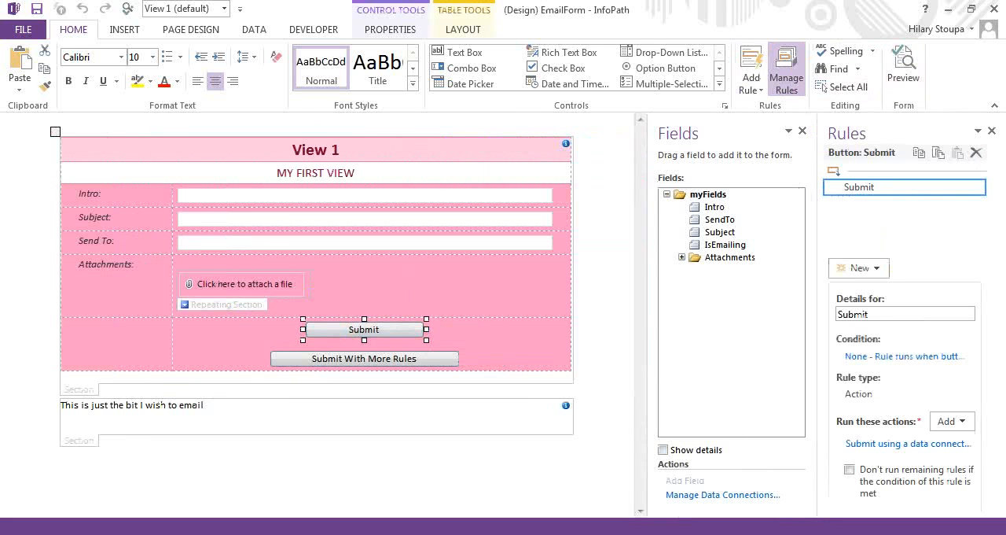
pyautogui.click(358, 360)
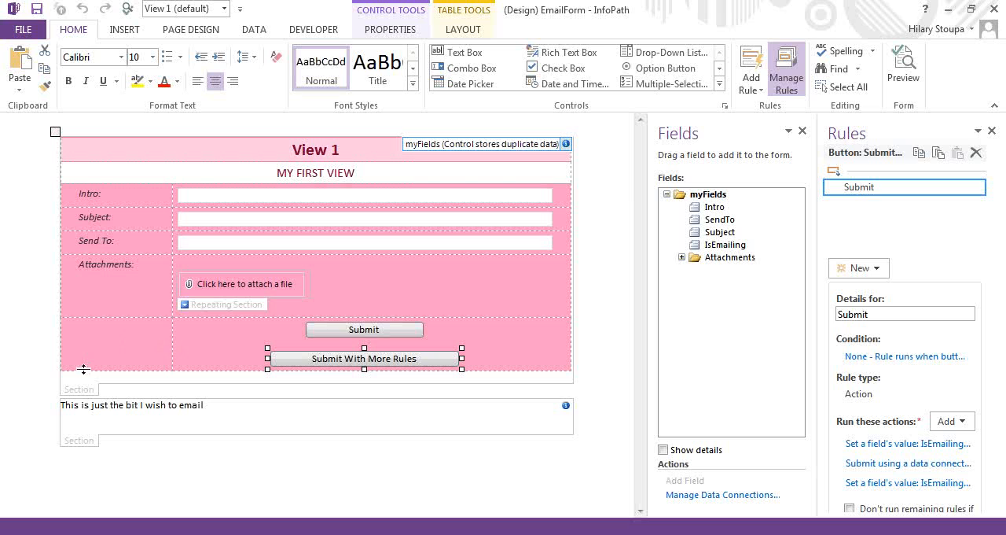
pyautogui.click(89, 393)
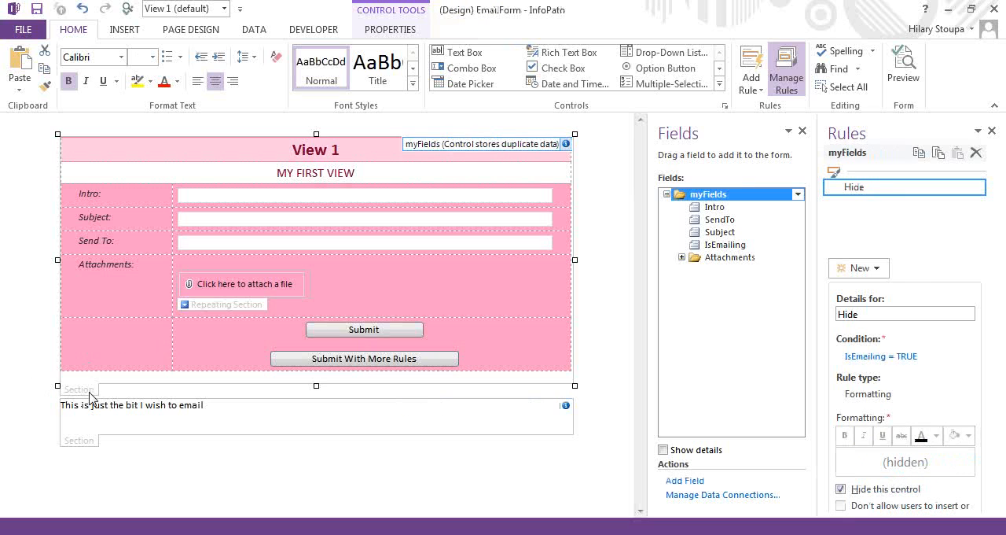
pyautogui.click(79, 442)
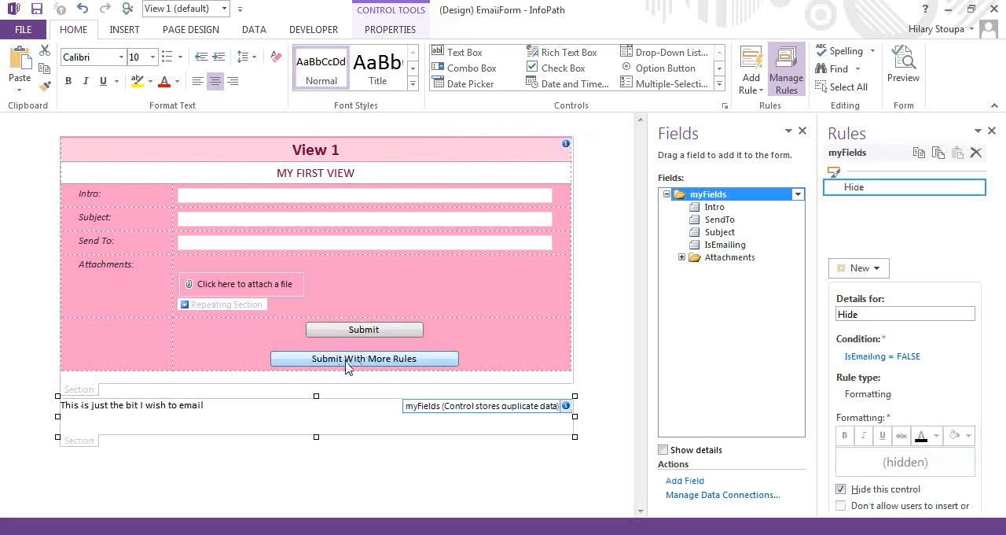
# Preview the form, submit it without a recipient, and review the error details before dismissing them
pyautogui.click(906, 68)
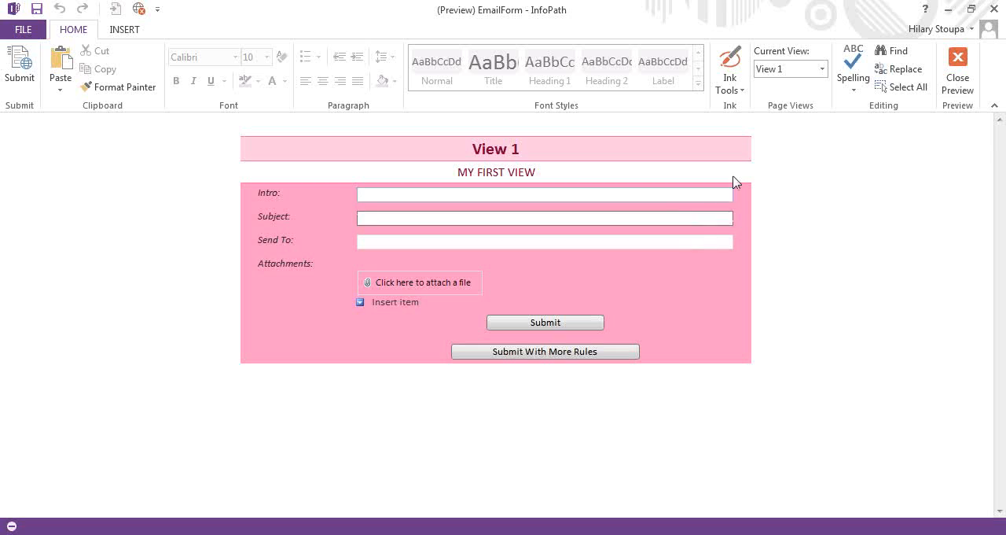
pyautogui.click(547, 328)
pyautogui.click(707, 312)
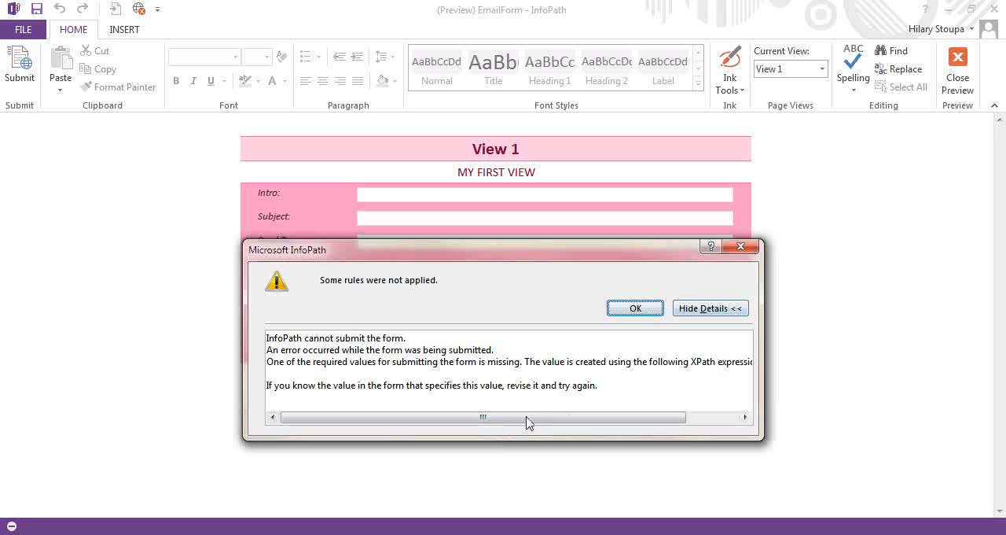
pyautogui.click(649, 309)
# Fill in the recipient's email address in the Send To field using the suggested entry
pyautogui.click(429, 241)
pyautogui.write('hil')
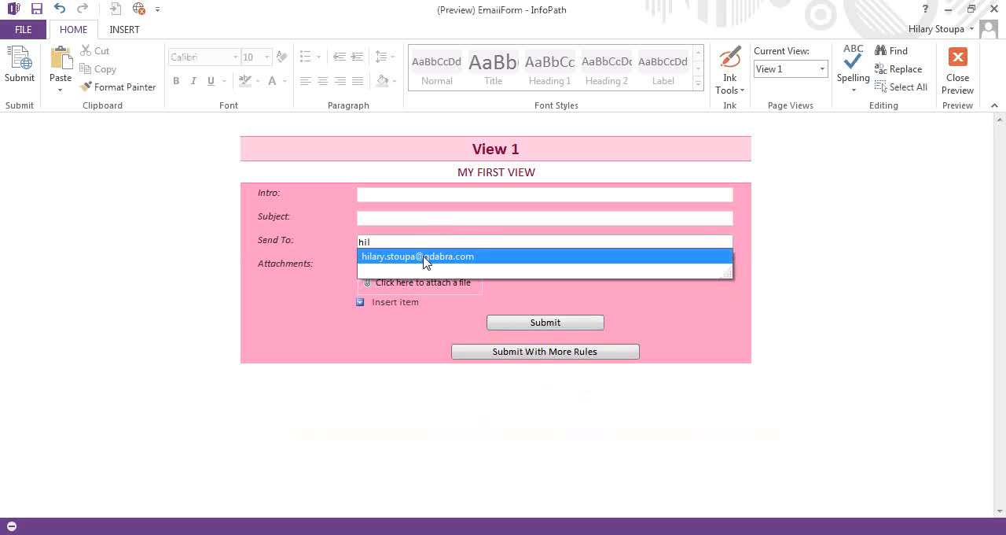
pyautogui.click(423, 256)
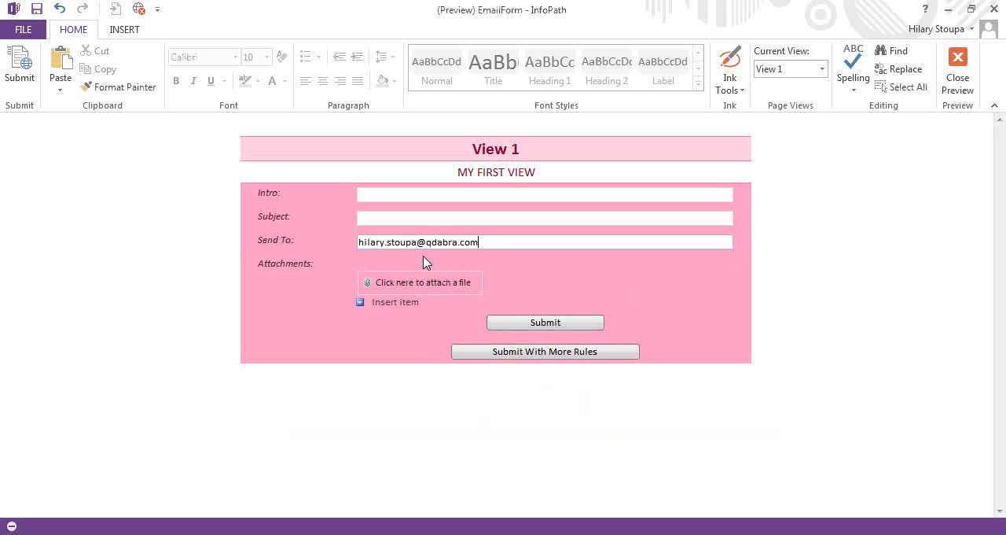
# Test the plain Submit button, inspect the email message, cancel sending, and review and dismiss the error details
pyautogui.click(560, 321)
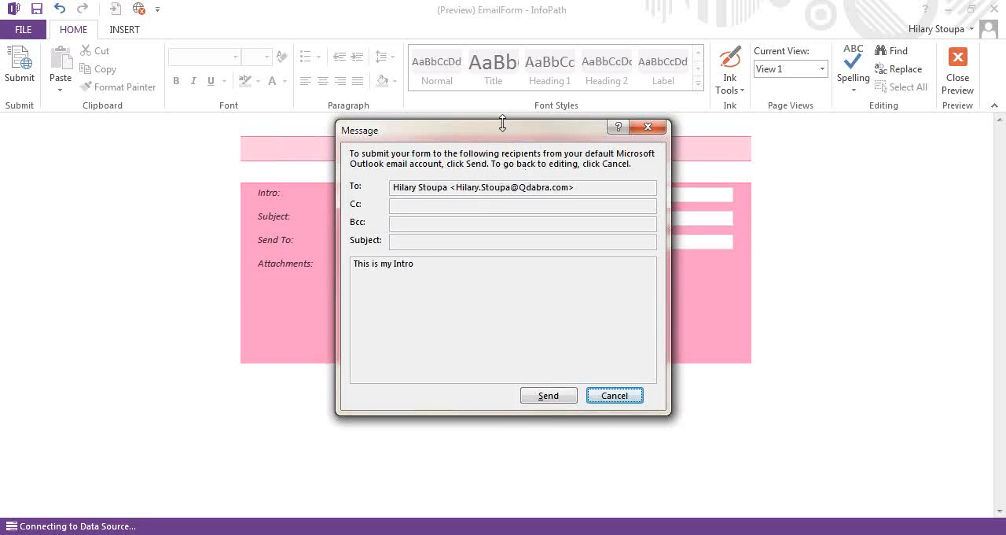
pyautogui.moveTo(499, 134); pyautogui.dragTo(568, 158)
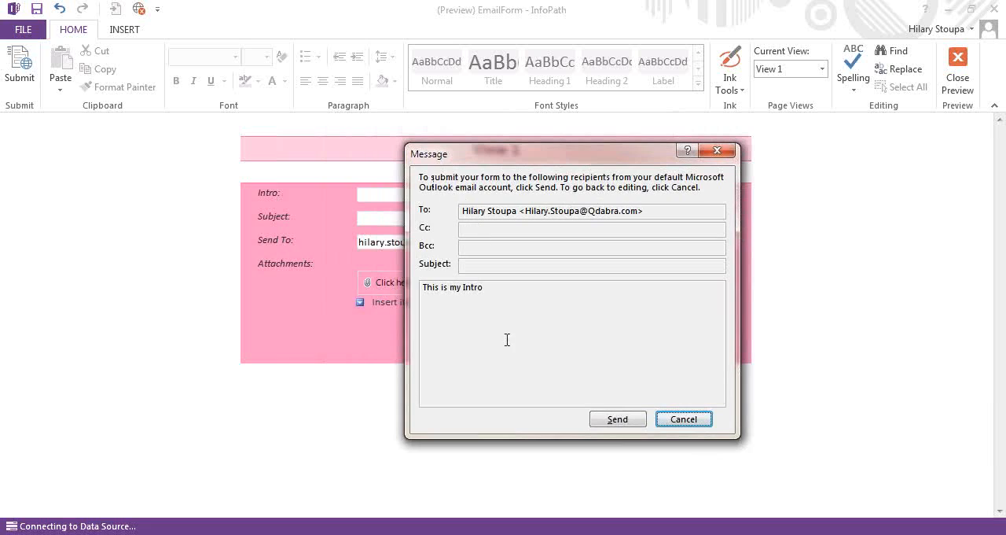
pyautogui.click(675, 423)
pyautogui.click(688, 310)
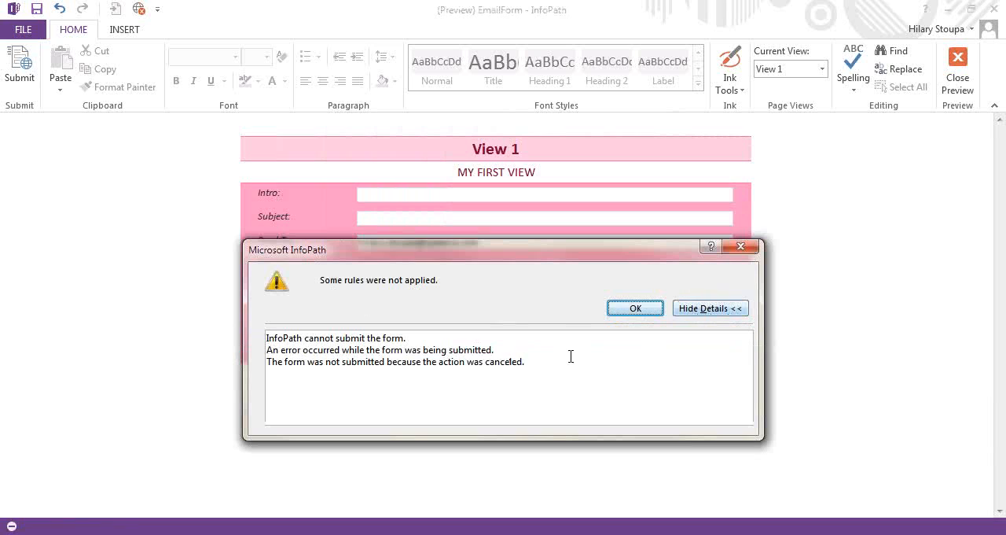
pyautogui.click(755, 250)
# Test Submit With More Rules, check the message against the emailed view, cancel sending, and review and dismiss the error details
pyautogui.click(400, 222)
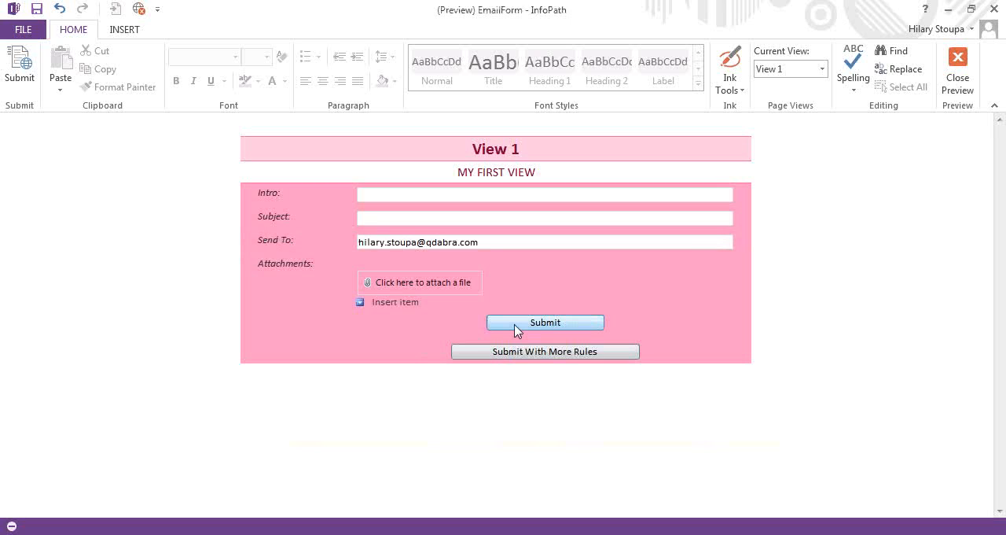
pyautogui.click(505, 358)
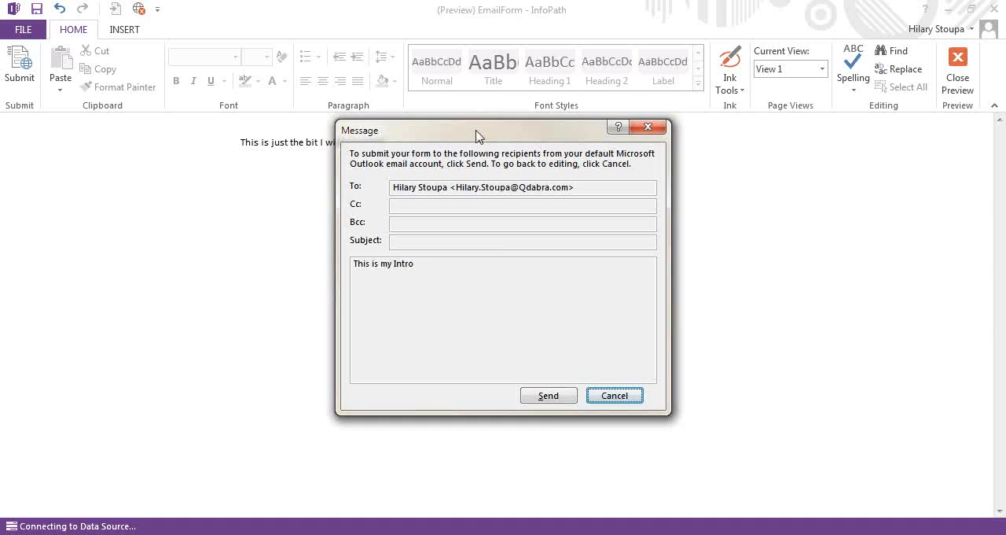
pyautogui.moveTo(476, 134); pyautogui.dragTo(486, 186)
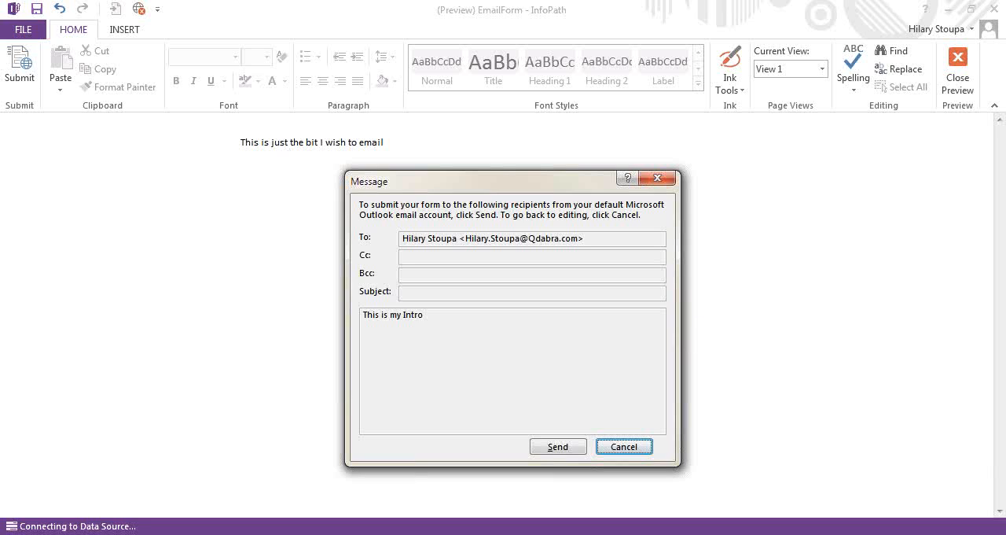
pyautogui.click(633, 452)
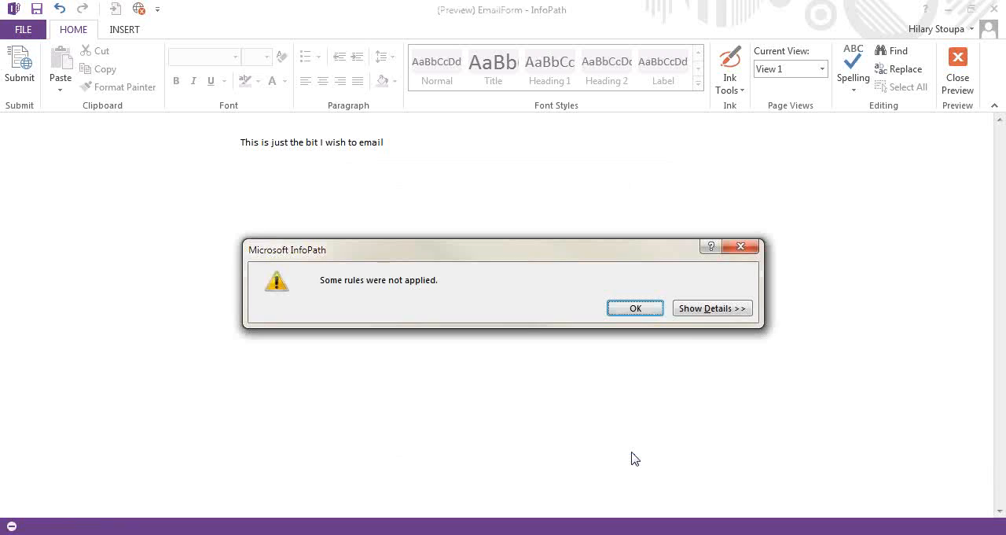
pyautogui.click(716, 314)
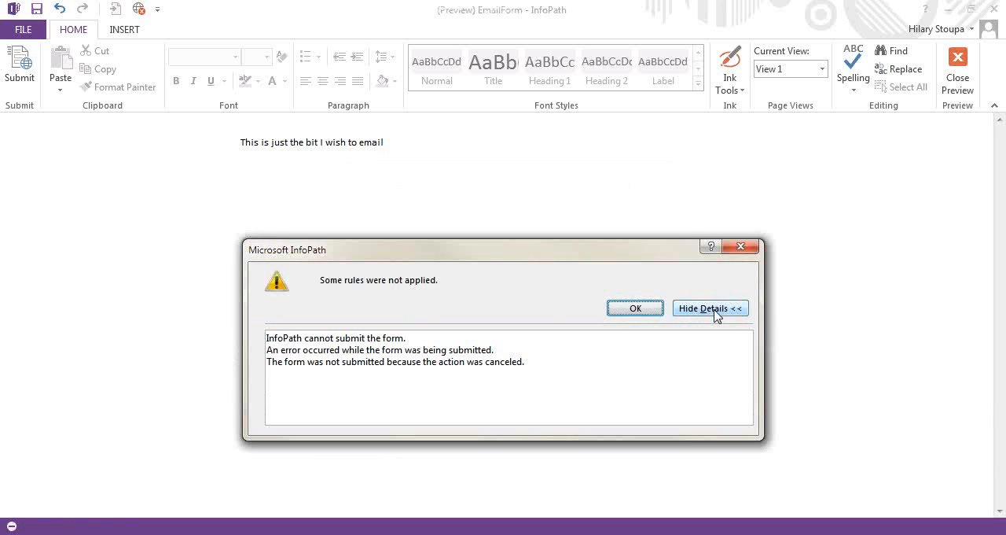
pyautogui.click(623, 309)
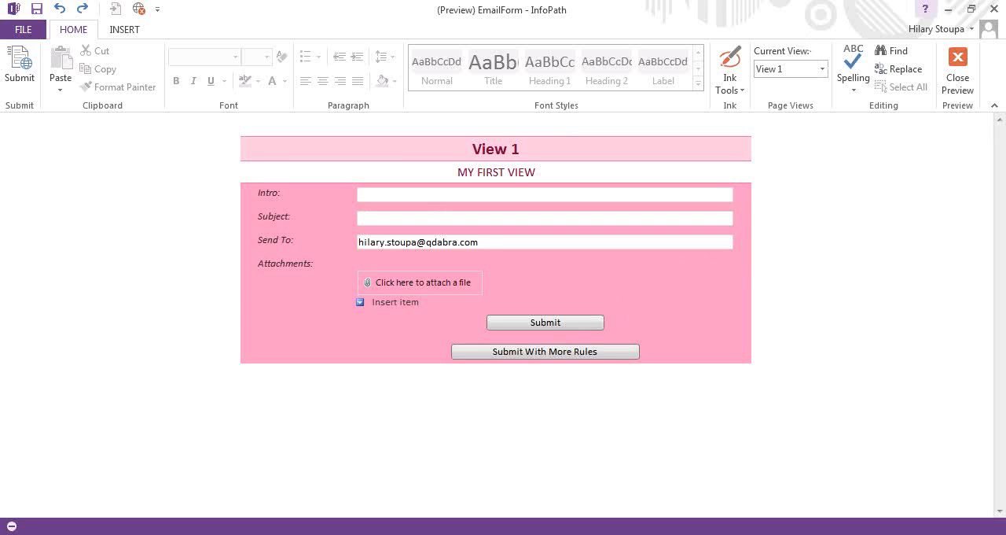
# End the preview, recheck the Submit With More Rules button's rules, and close the EmailForm template without saving
pyautogui.click(957, 75)
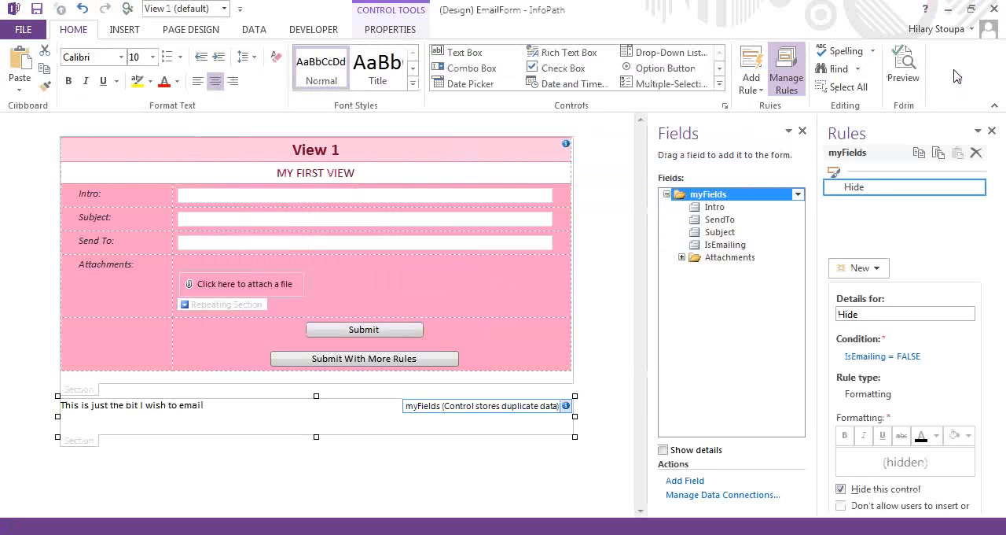
pyautogui.click(306, 361)
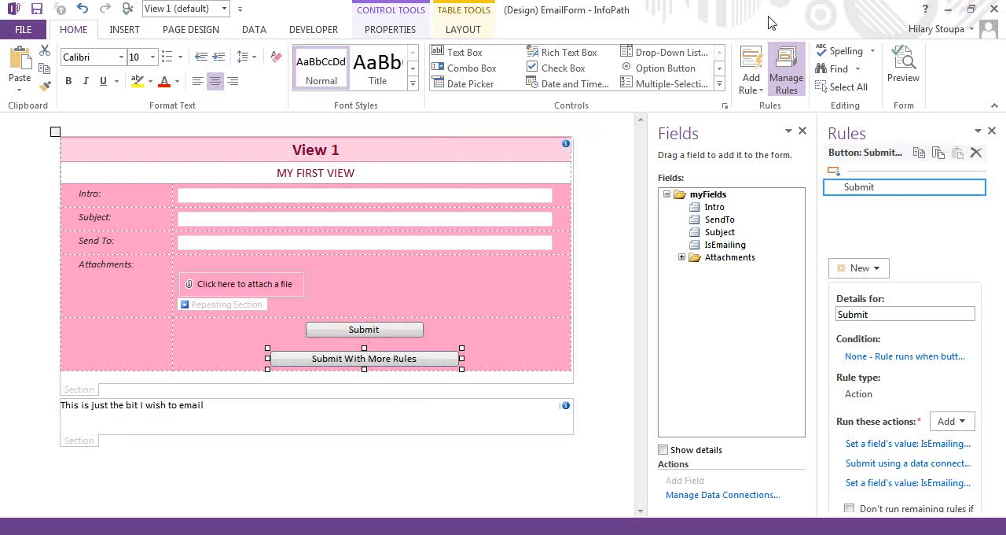
pyautogui.click(996, 9)
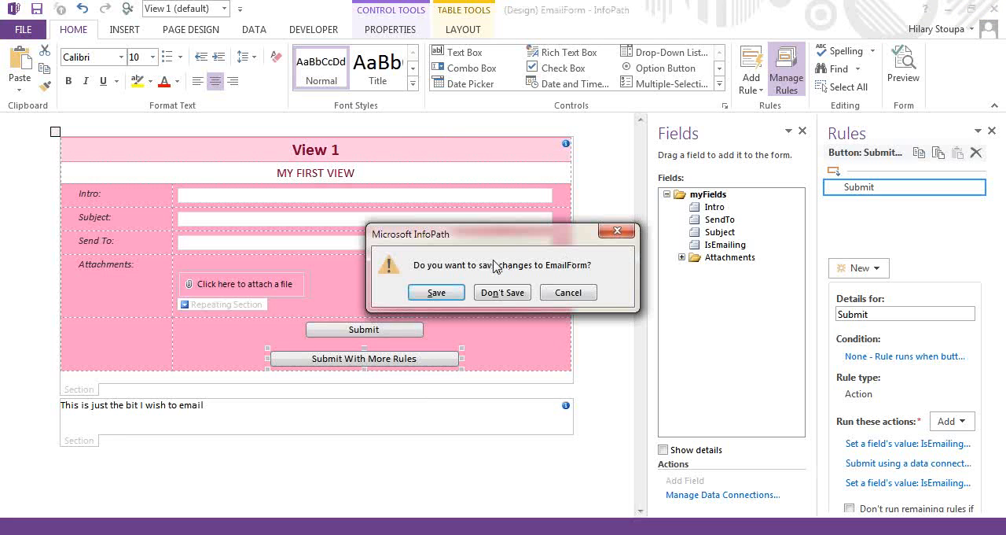
pyautogui.click(501, 293)
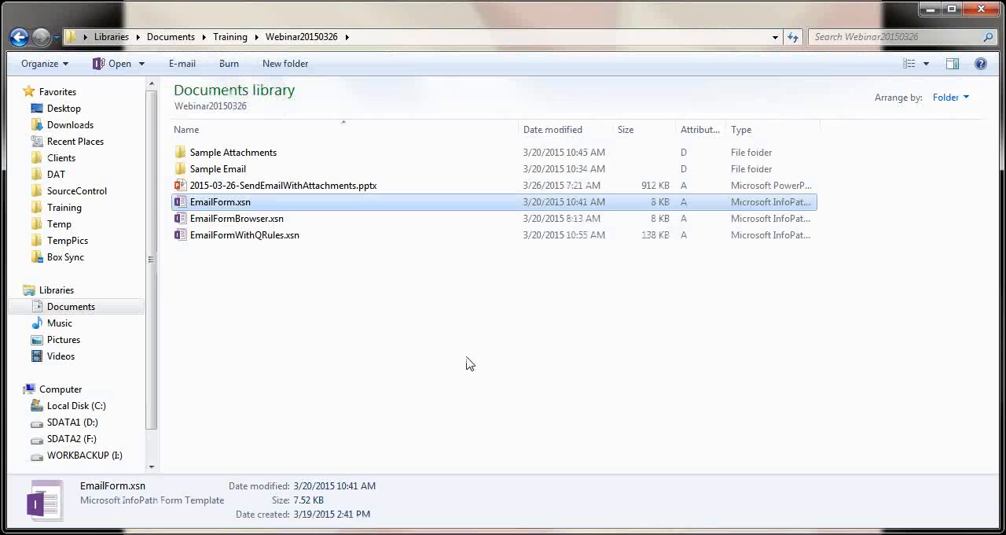
# Open EmailFormWithQRules.xsn from the Webinar20150326 folder in design mode
pyautogui.click(256, 239)
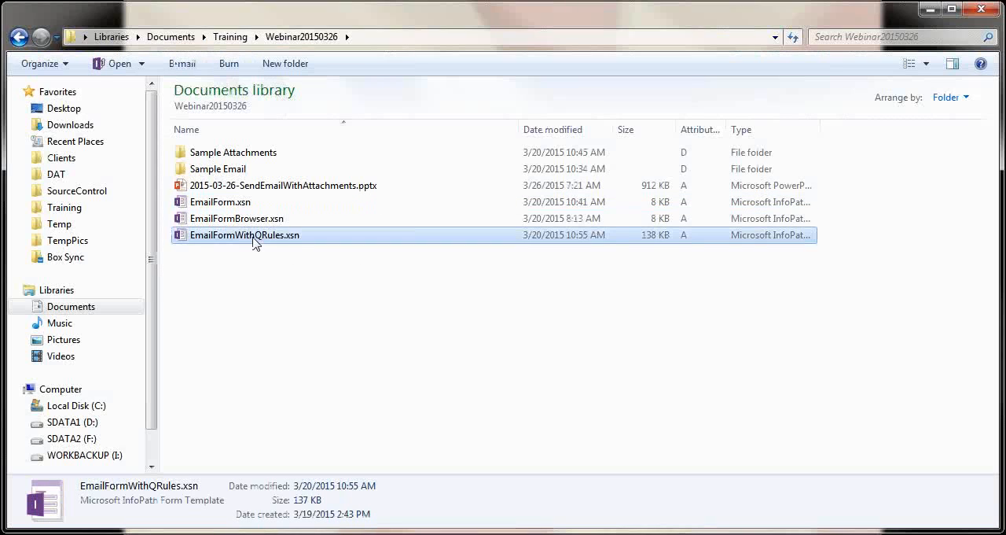
pyautogui.rightClick(256, 239)
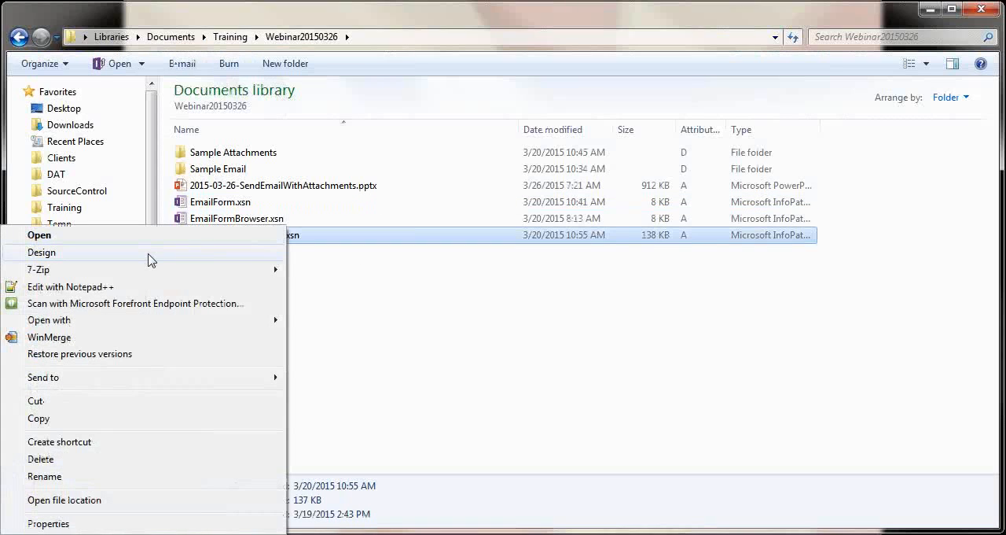
pyautogui.click(151, 260)
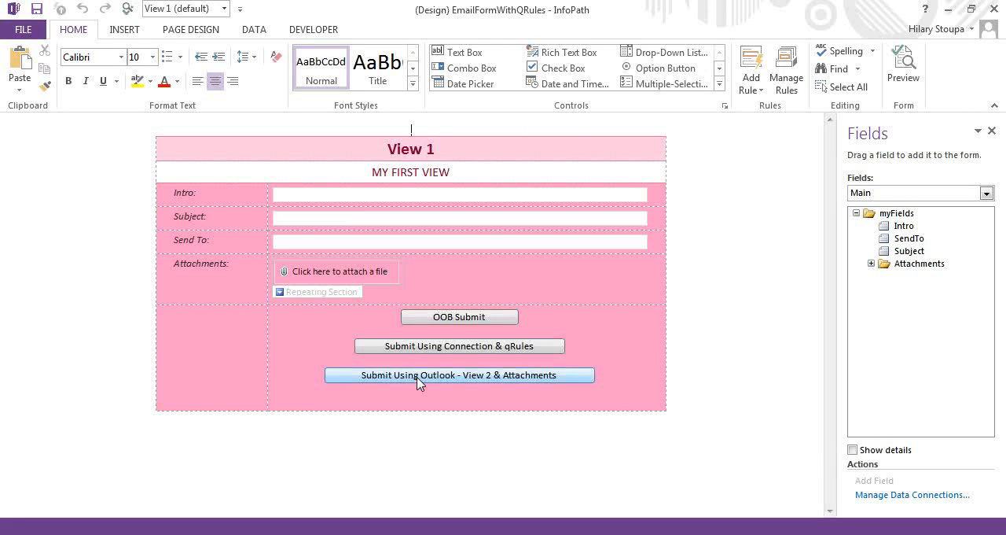
# Show the rules for the Submit Using Connection & qRules button in a widened pane and examine the Handle for Error rule
pyautogui.click(419, 349)
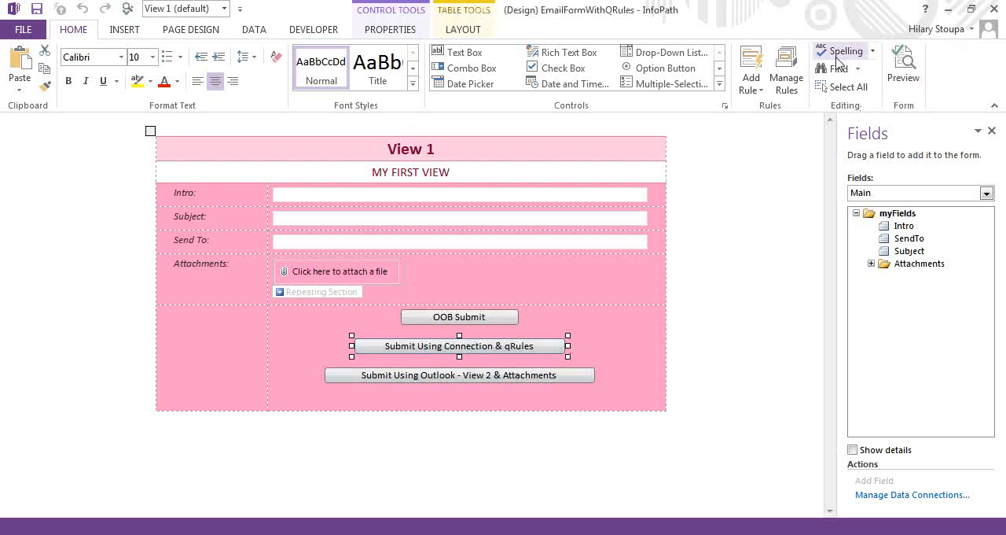
pyautogui.click(784, 81)
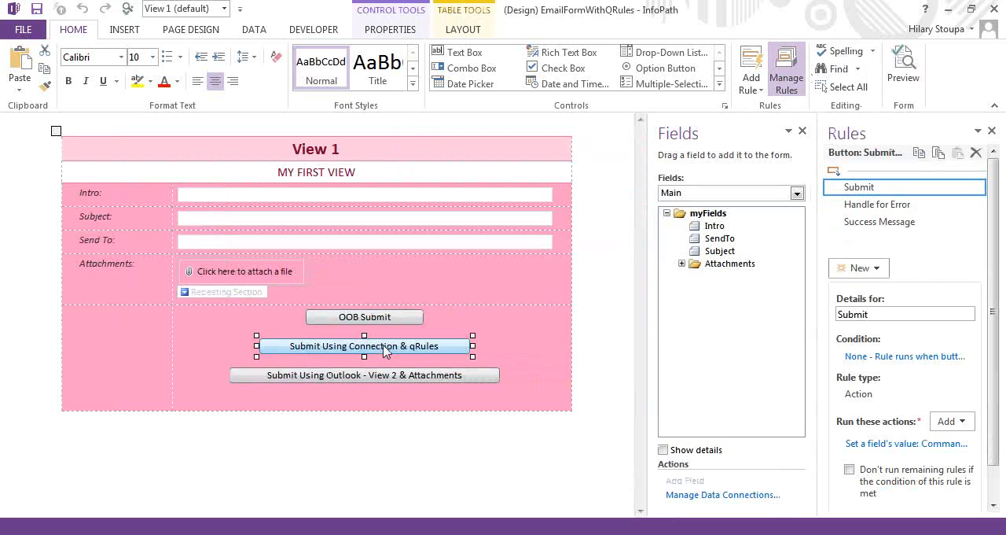
pyautogui.moveTo(817, 318); pyautogui.dragTo(681, 318)
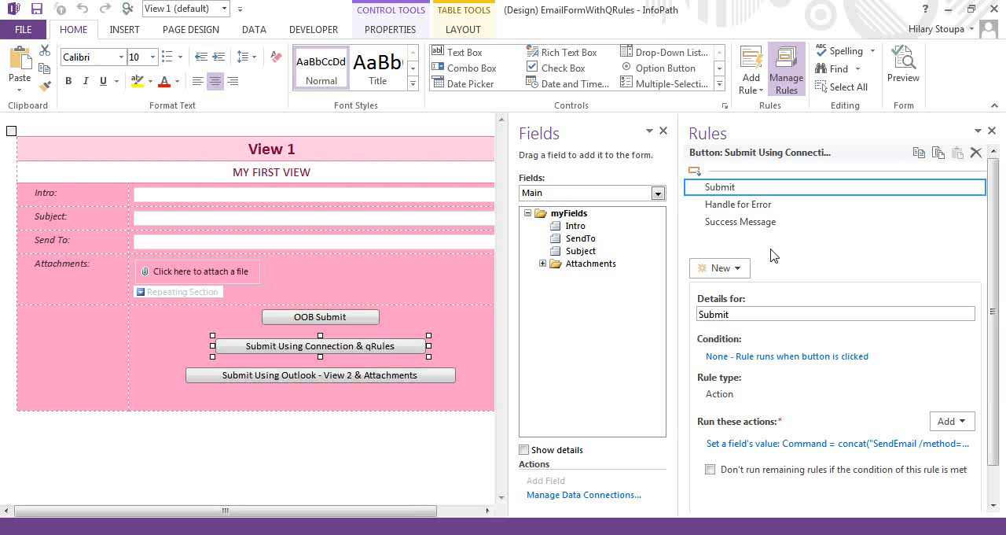
pyautogui.click(746, 213)
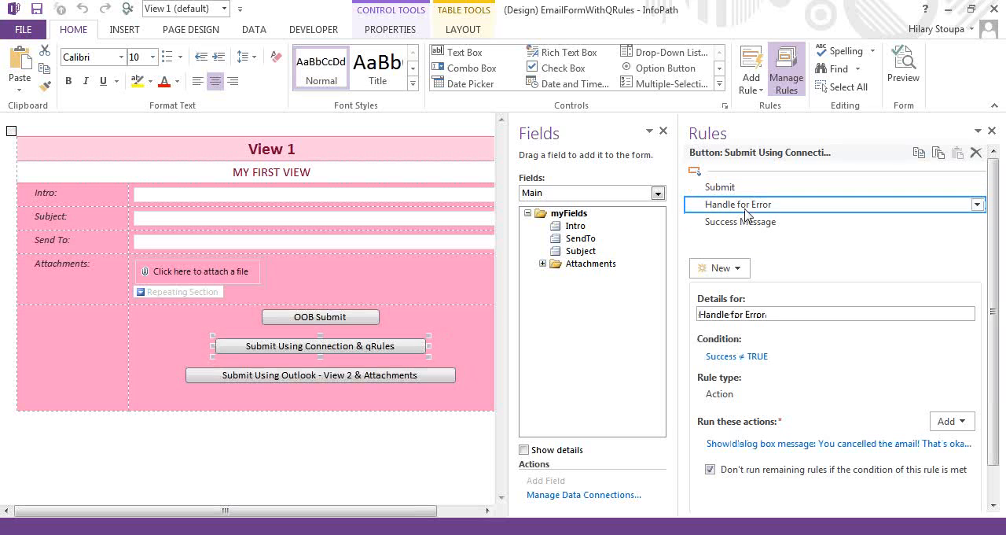
# Examine the QdabraRules Success field behind the Handle for Error condition without changing it, and show the Success Message rule in a narrower pane
pyautogui.click(714, 358)
pyautogui.click(387, 272)
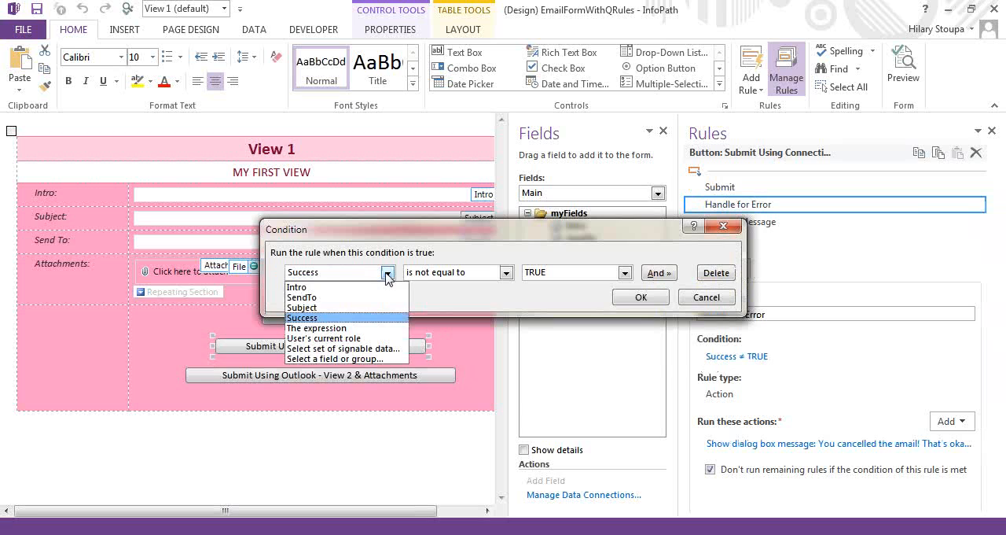
pyautogui.click(335, 359)
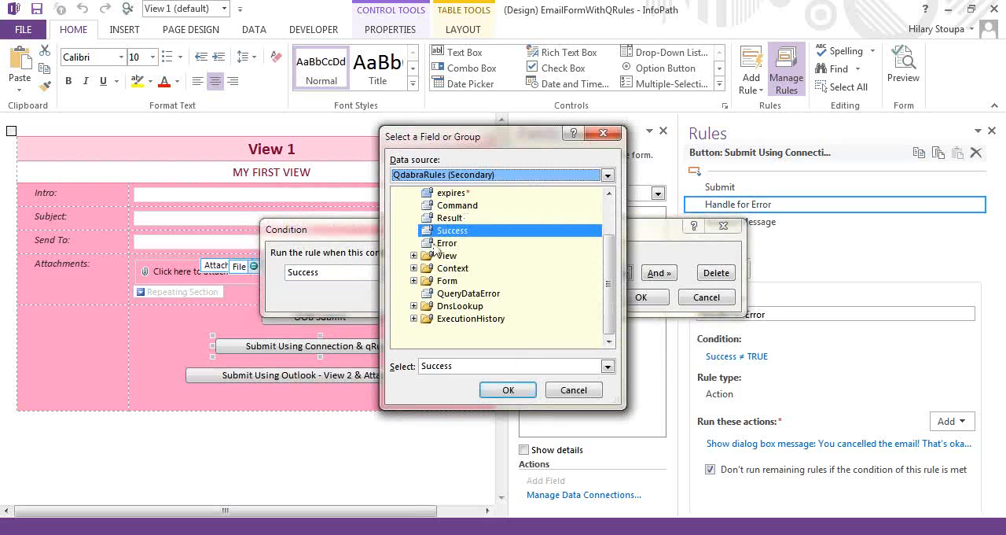
pyautogui.click(581, 391)
pyautogui.click(710, 298)
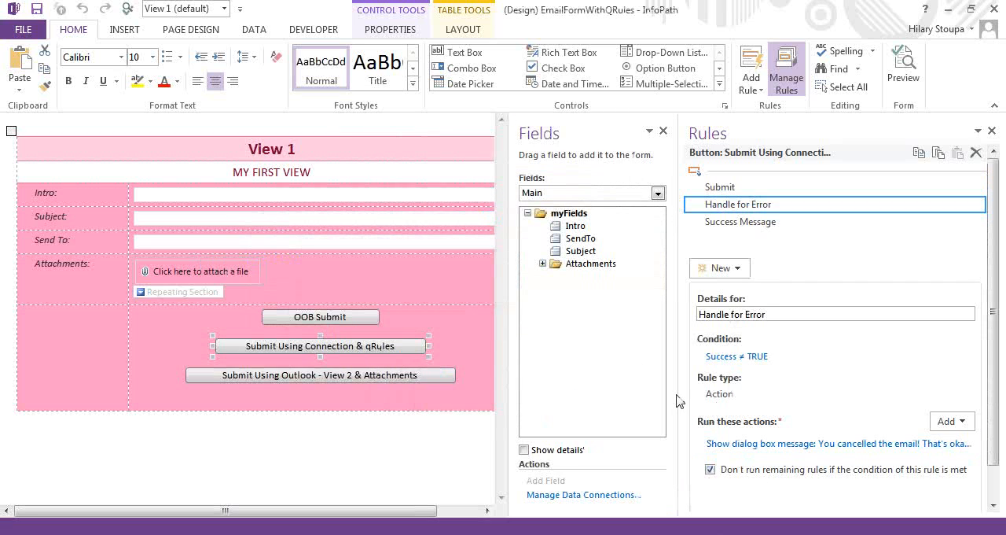
pyautogui.moveTo(680, 393); pyautogui.dragTo(733, 392)
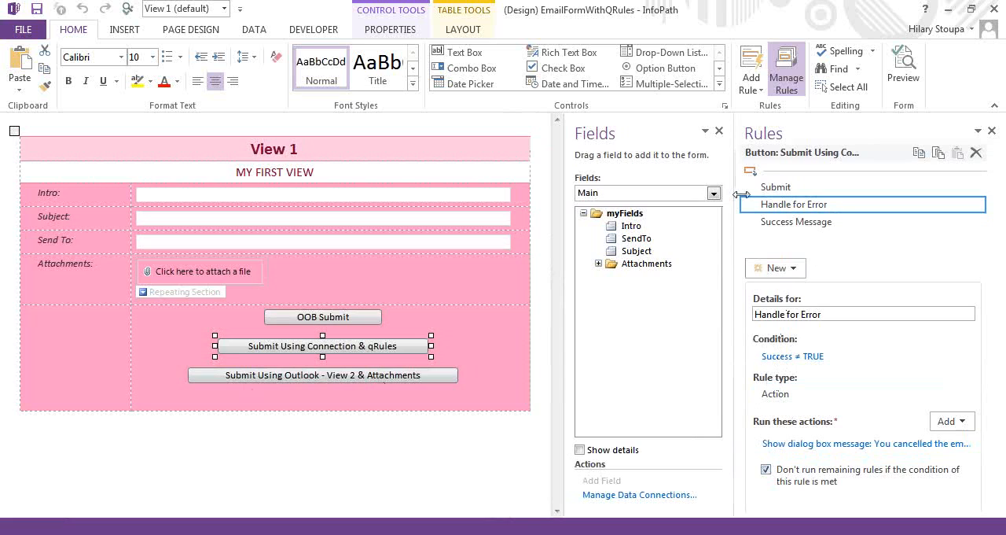
pyautogui.click(779, 228)
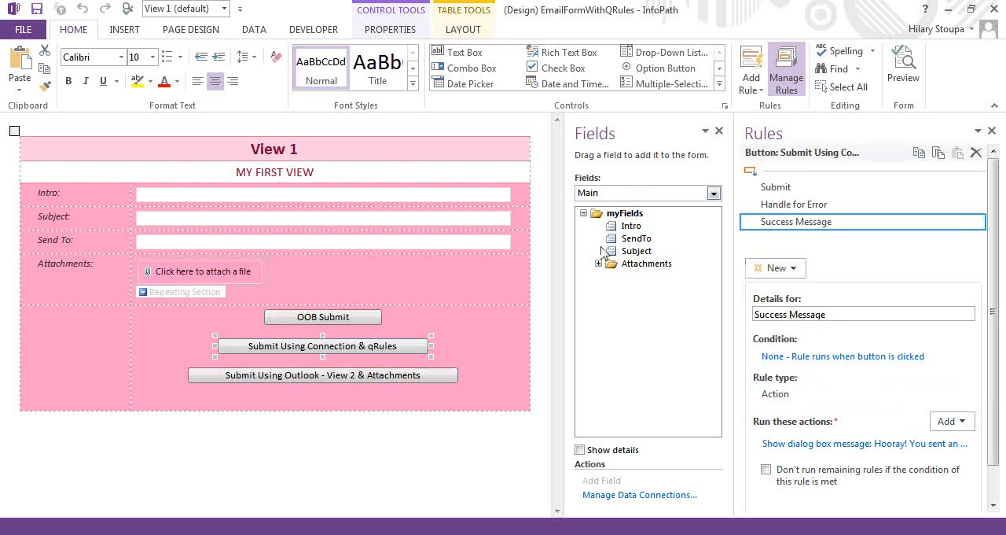
# Insert the ExecutionHistory group from the QdabraRules secondary data source below the View 1 layout and narrow its Success column to reveal Error
pyautogui.click(642, 197)
pyautogui.click(641, 219)
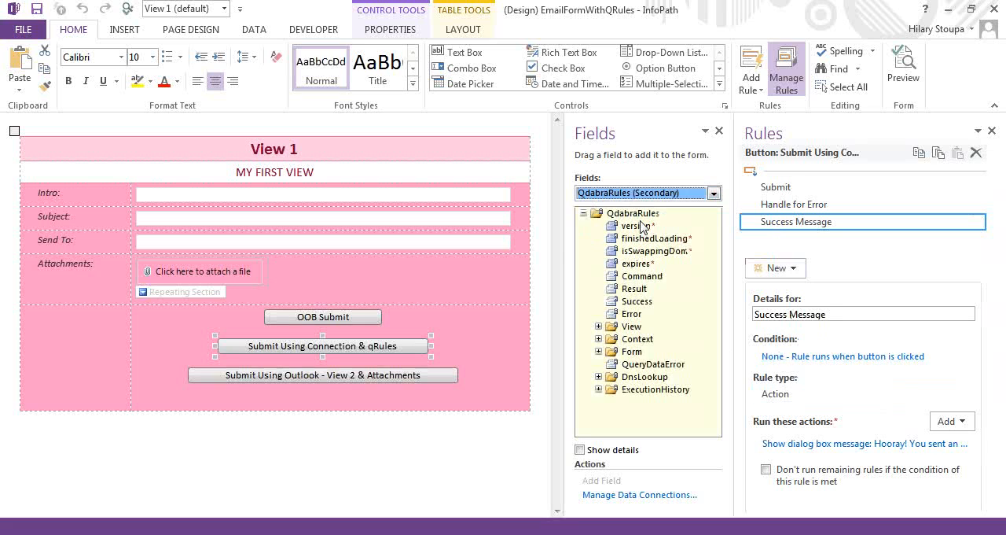
pyautogui.click(657, 390)
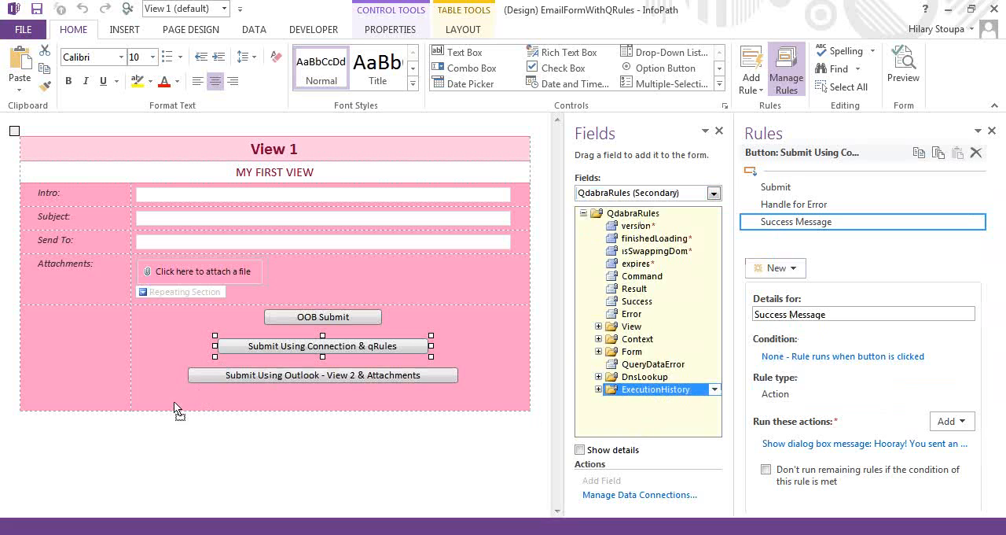
pyautogui.moveTo(155, 445); pyautogui.dragTo(154, 440)
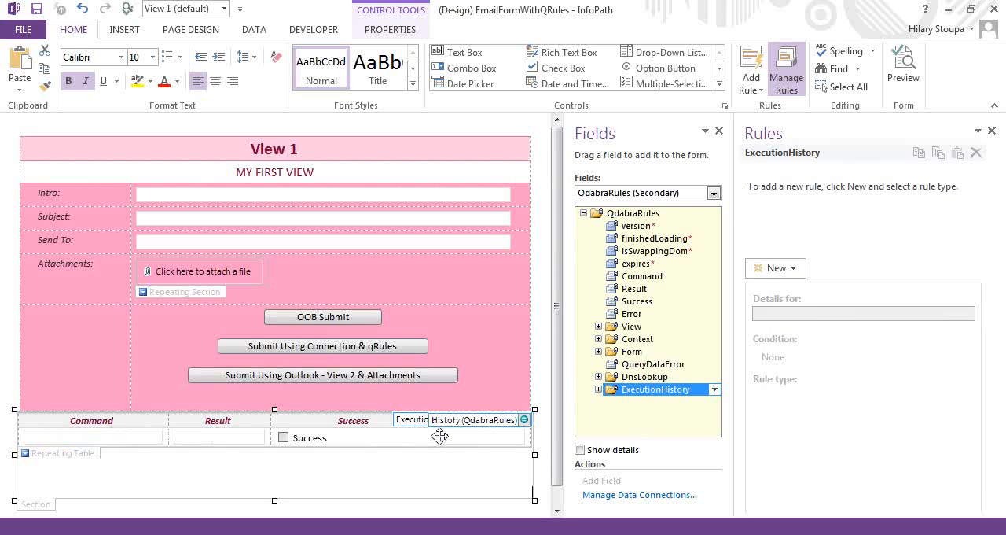
pyautogui.moveTo(436, 423); pyautogui.dragTo(350, 423)
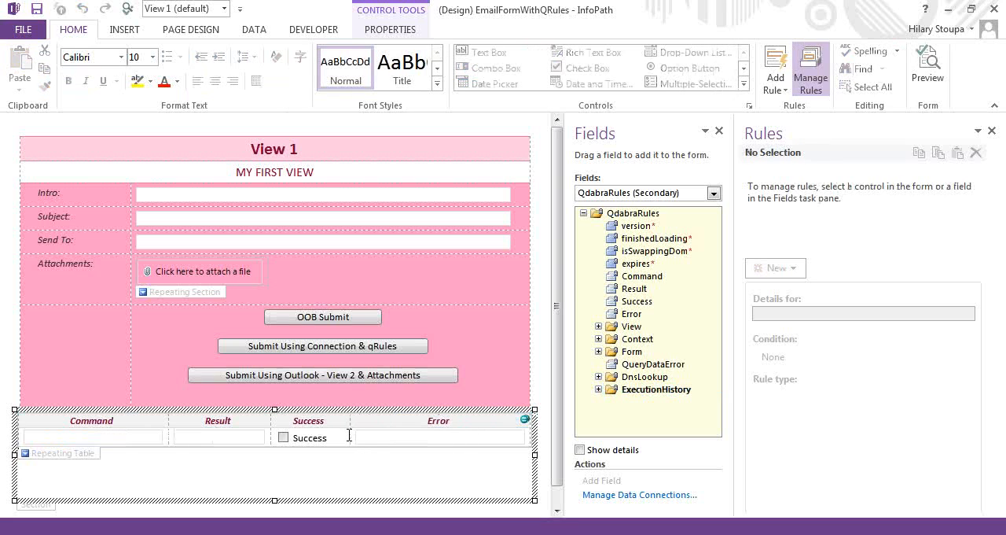
# Make the Error text box in the execution history table multi-line with wrapped text
pyautogui.rightClick(365, 441)
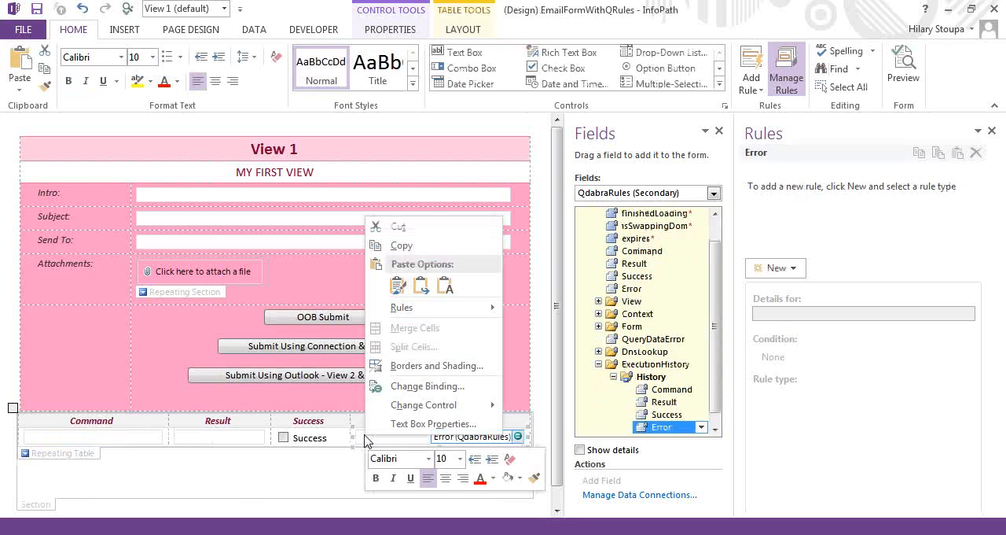
pyautogui.click(407, 424)
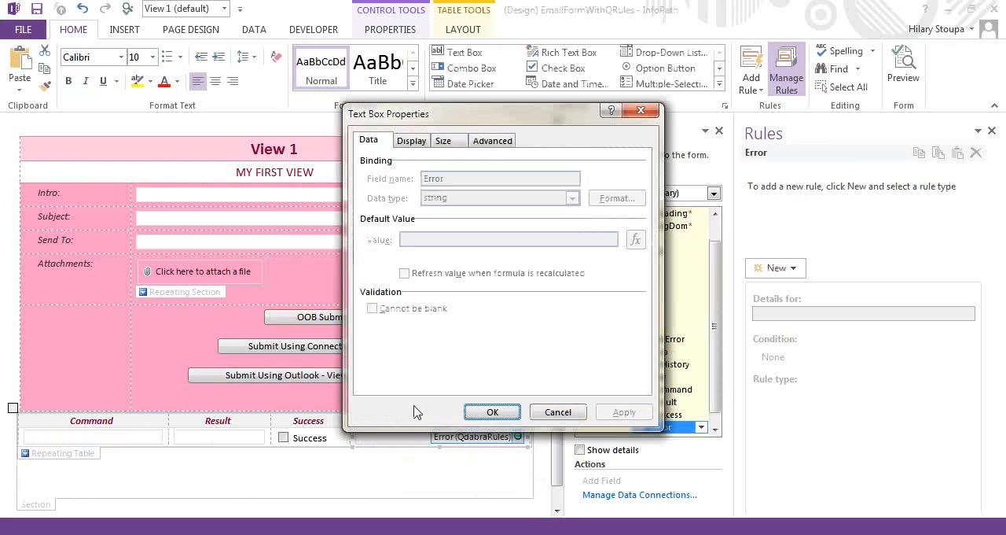
pyautogui.click(410, 140)
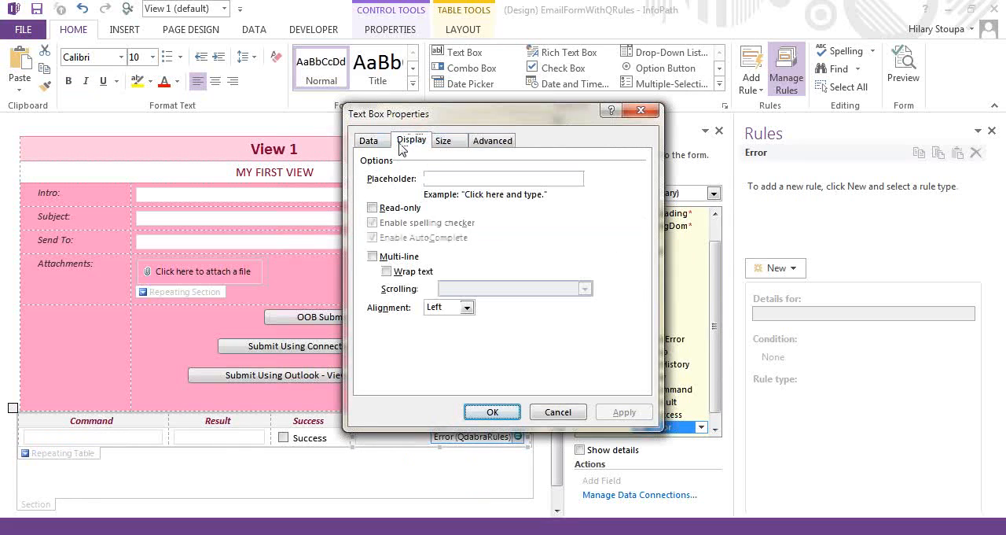
pyautogui.click(373, 256)
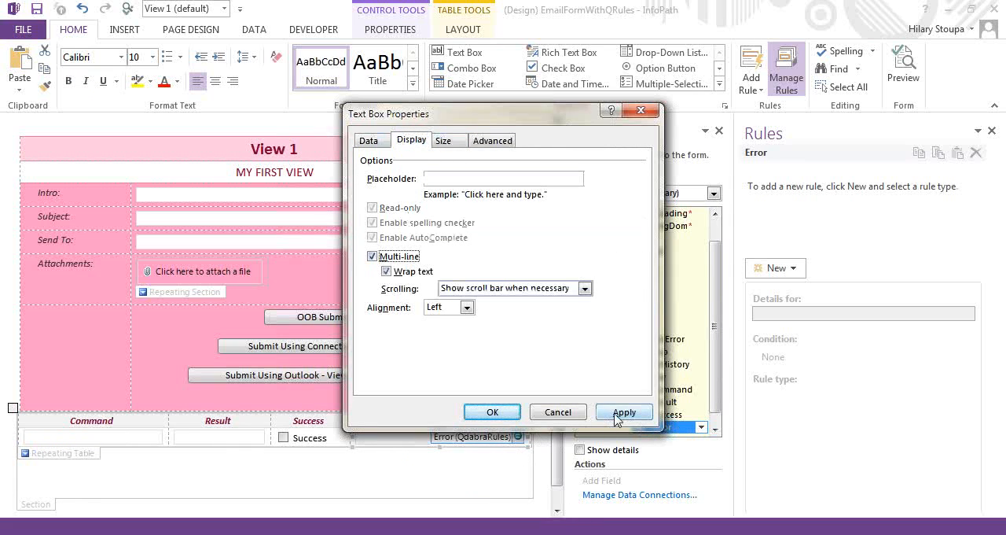
pyautogui.click(622, 412)
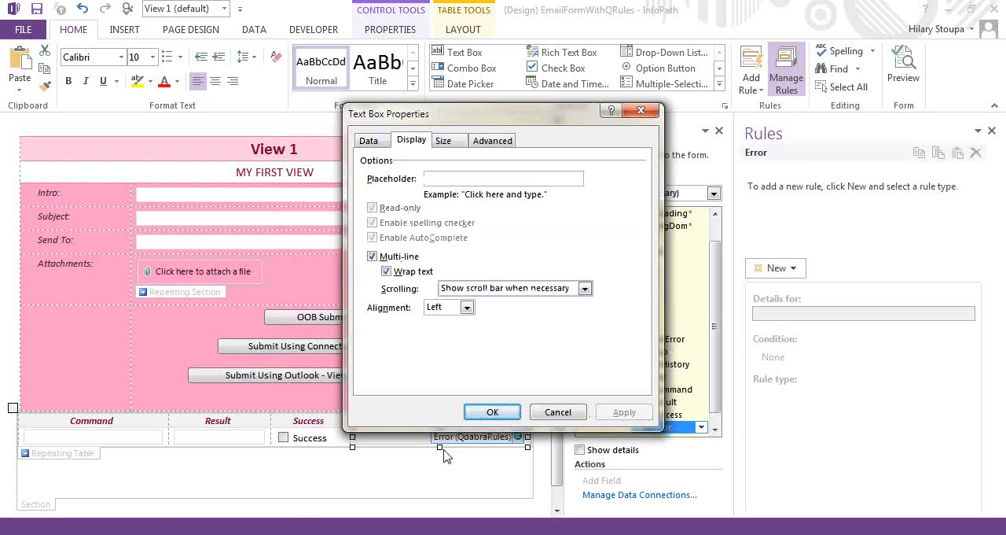
pyautogui.click(492, 412)
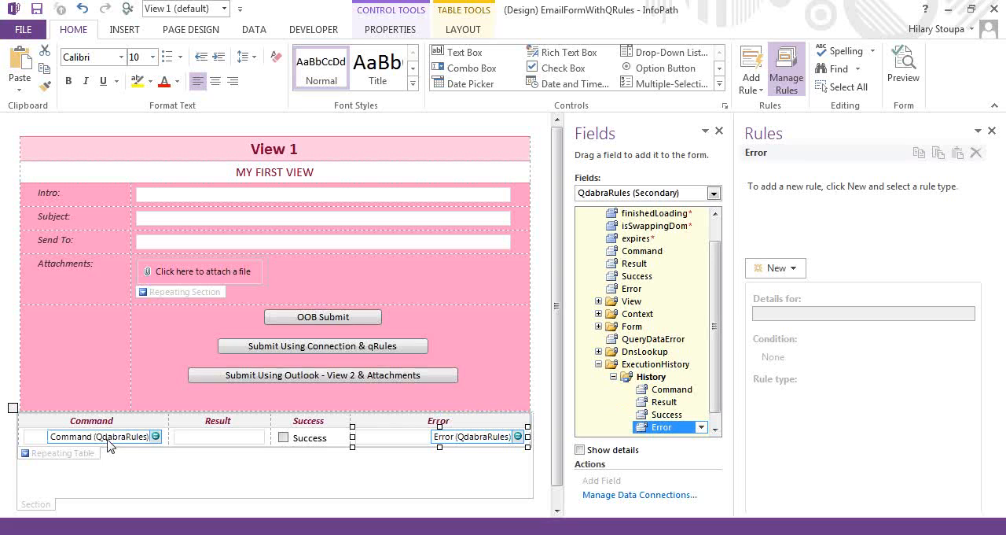
# Make the Command text box in the execution history table multi-line with wrapped text
pyautogui.click(109, 445)
pyautogui.rightClick(110, 445)
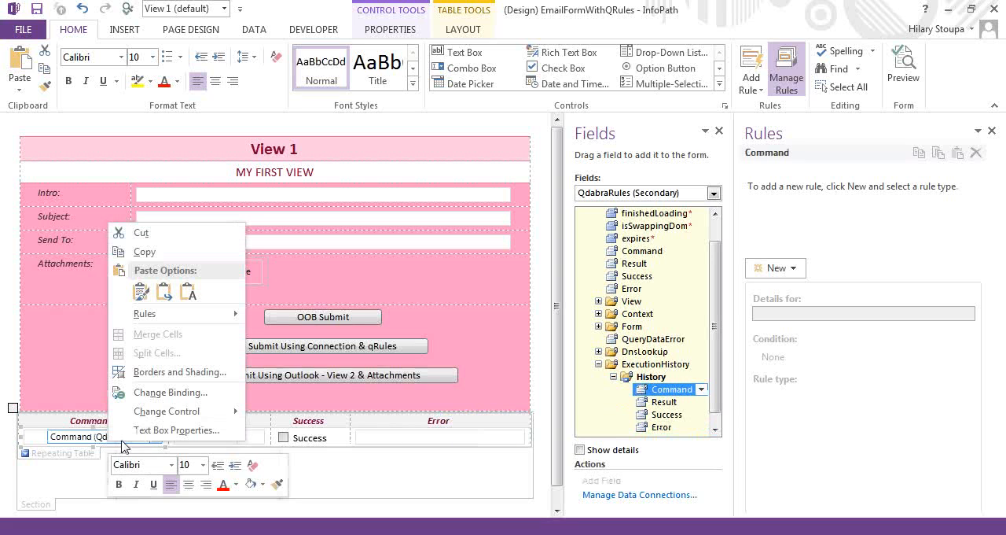
pyautogui.click(149, 431)
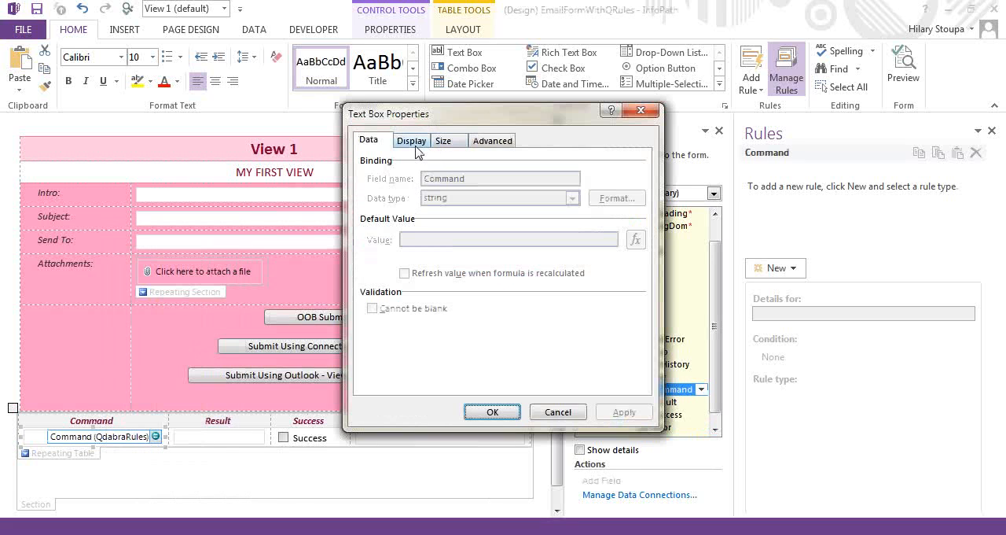
pyautogui.click(411, 140)
pyautogui.click(372, 256)
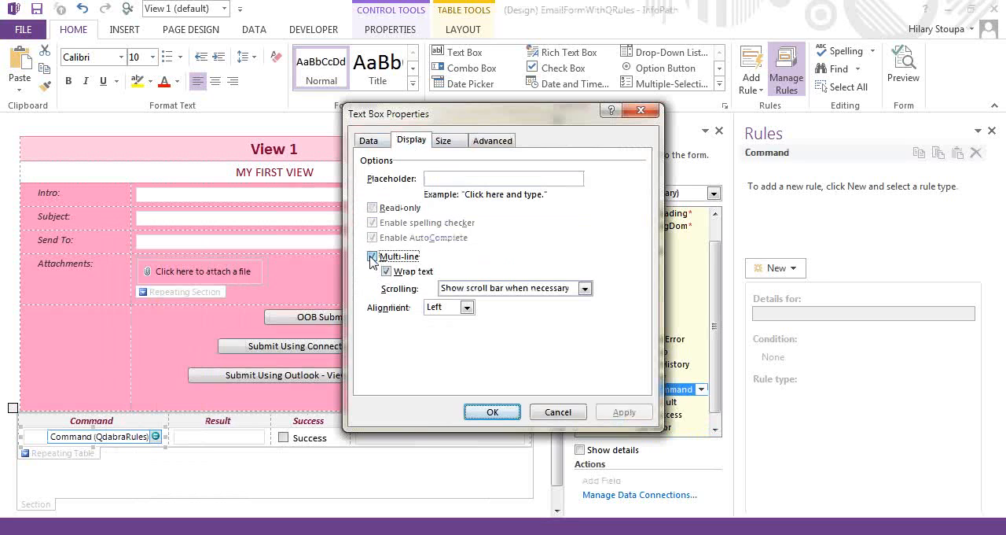
pyautogui.click(481, 417)
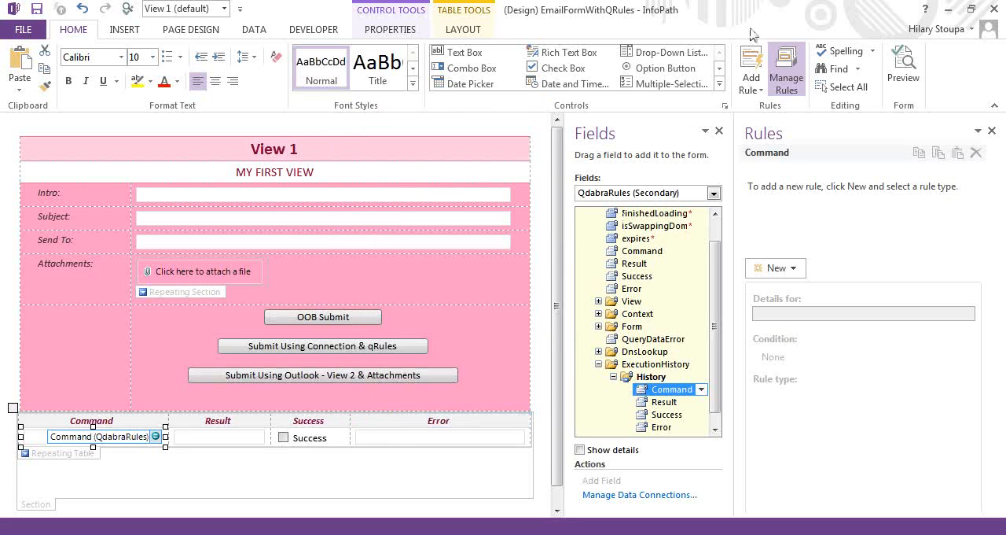
# Review the SendEmail formula in the Submit rule of the Submit Using Connection & qRules button, keeping it as it is
pyautogui.click(286, 348)
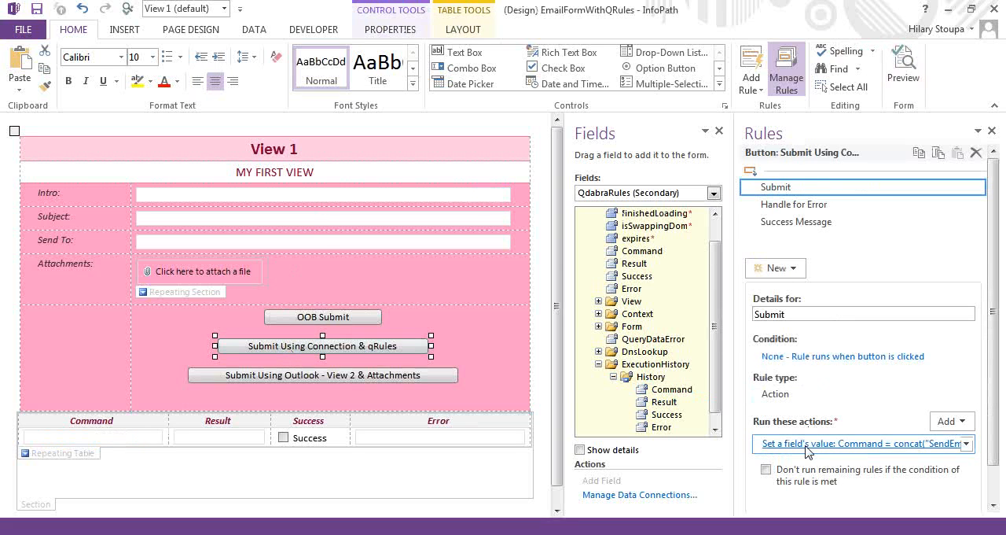
pyautogui.click(807, 445)
pyautogui.click(680, 291)
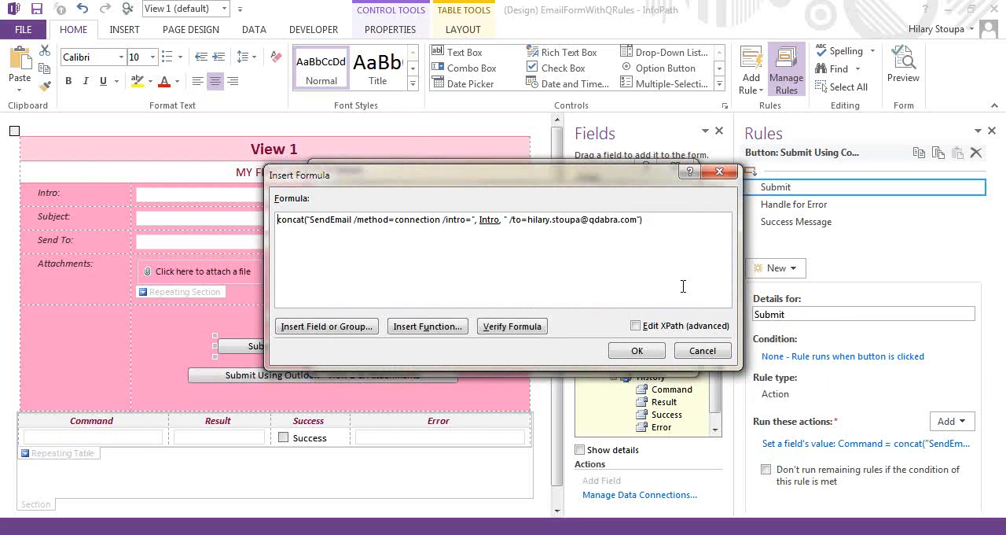
pyautogui.doubleClick(412, 224)
pyautogui.click(490, 220)
pyautogui.click(540, 221)
pyautogui.click(626, 354)
pyautogui.click(591, 353)
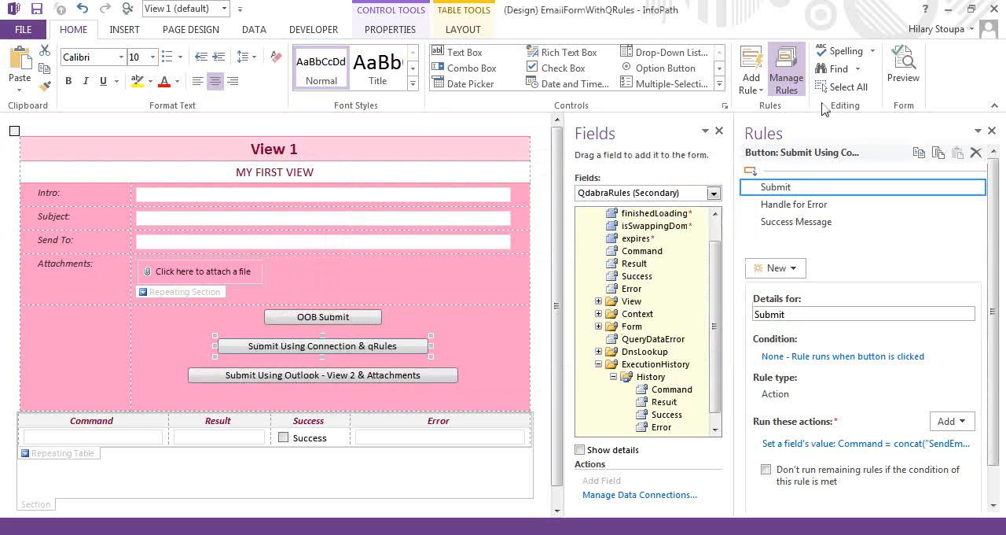
# Preview the form and fill in Intro with TEST INTRO and Subject with My Subject
pyautogui.click(905, 79)
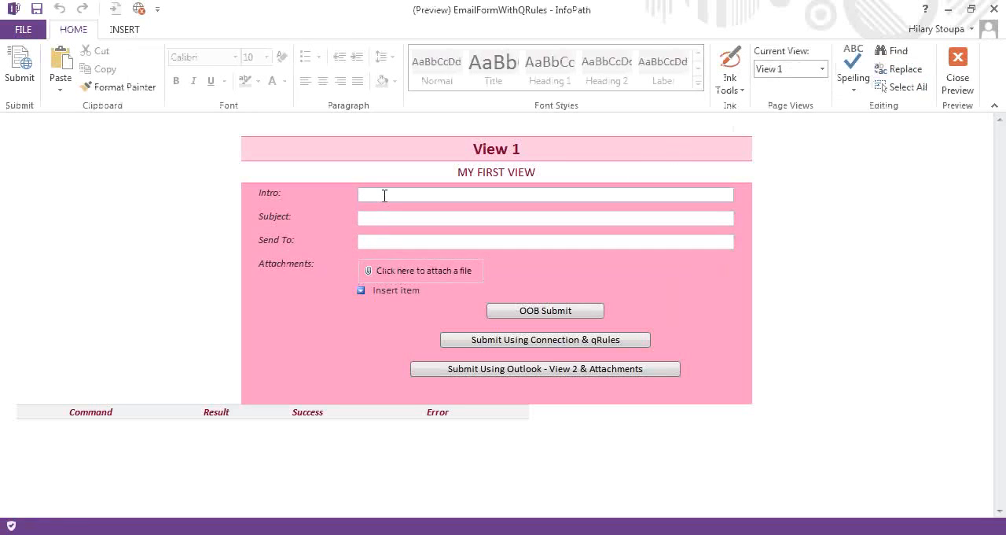
pyautogui.write('TE')
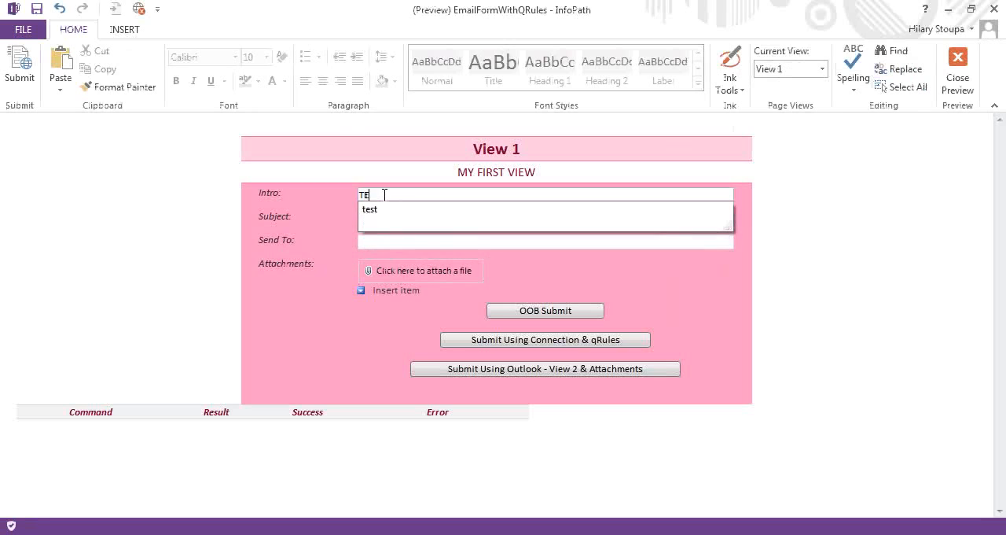
pyautogui.write('ST INTRO')
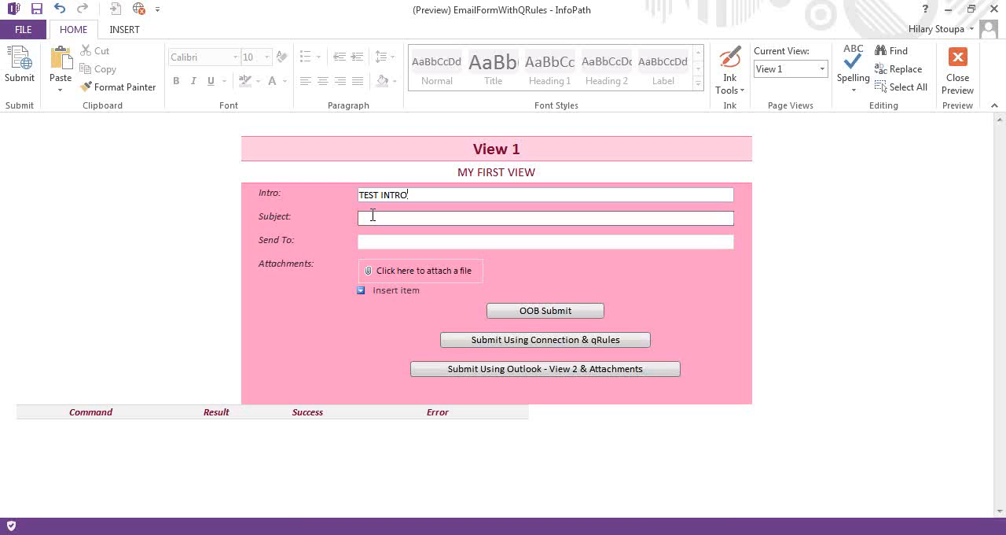
pyautogui.click(372, 217)
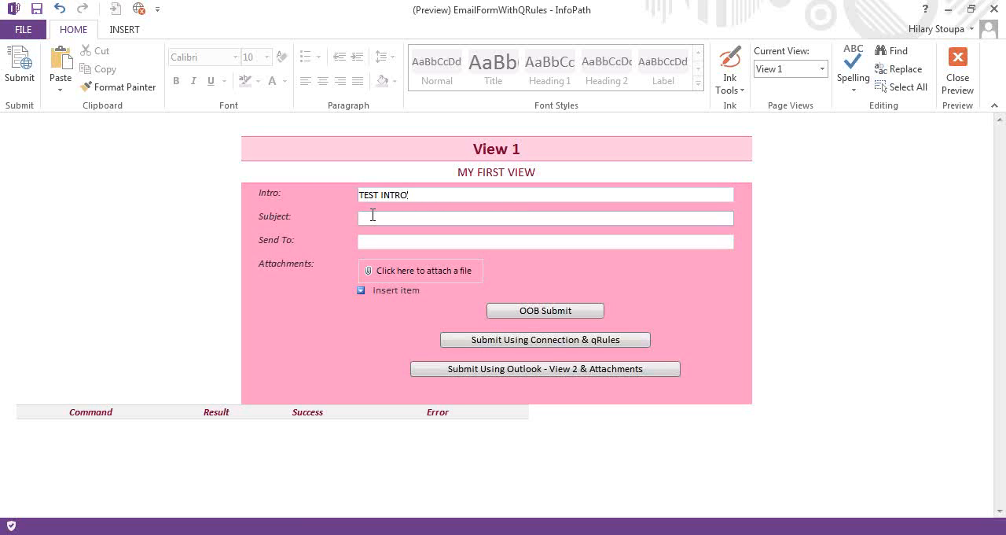
pyautogui.write('My Subject')
pyautogui.click(361, 238)
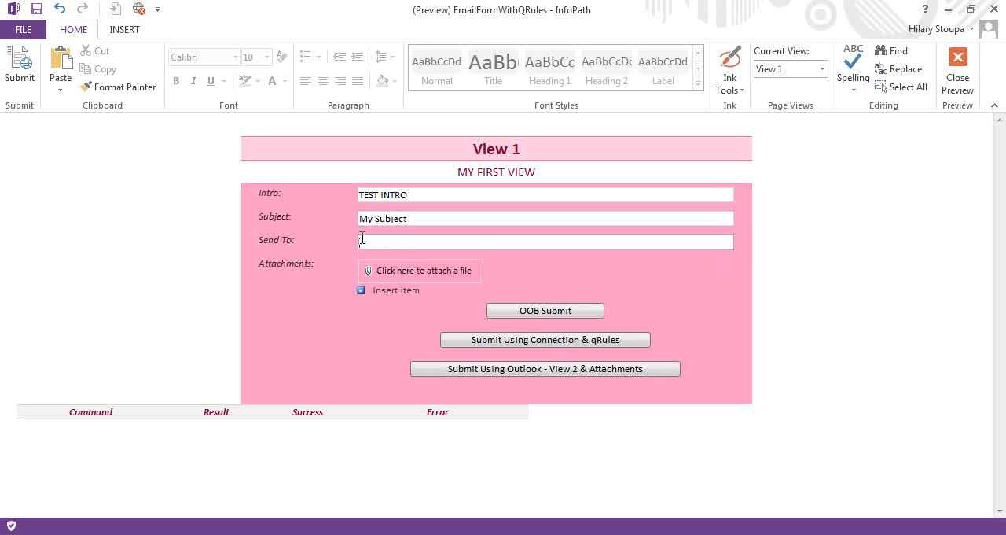
# Test Submit Using Connection & qRules, dismiss the message, review the logged command and error, and close the preview
pyautogui.click(489, 346)
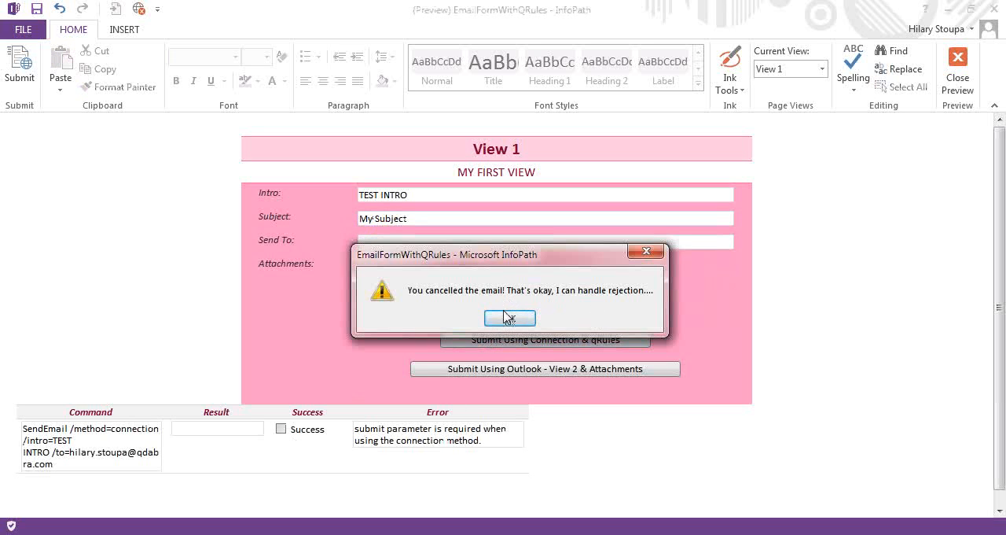
pyautogui.click(509, 317)
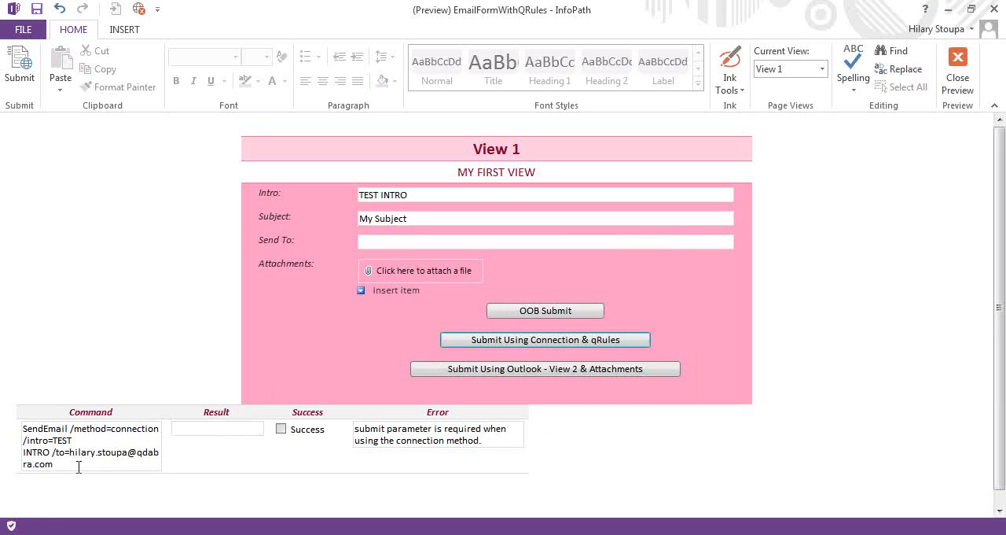
pyautogui.moveTo(78, 467); pyautogui.dragTo(40, 424)
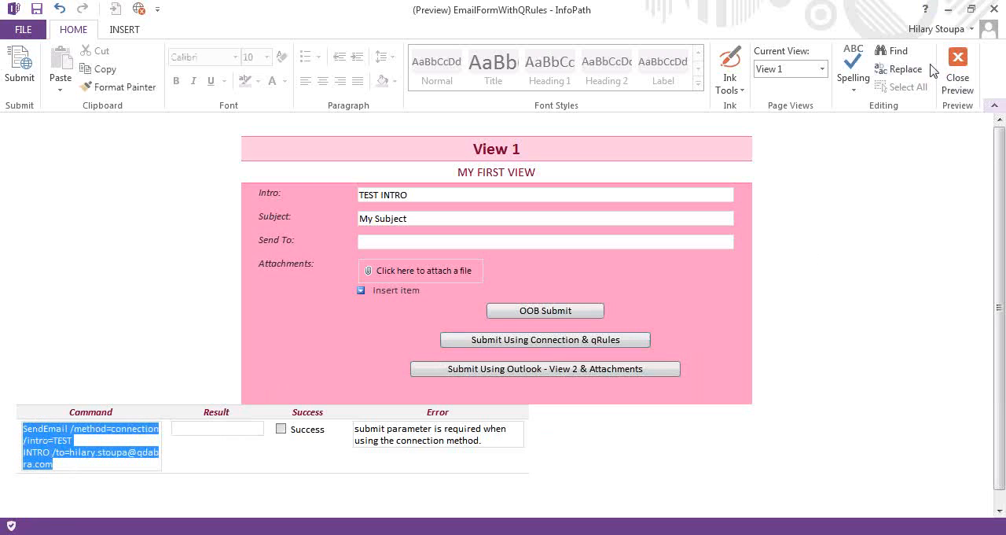
pyautogui.click(958, 67)
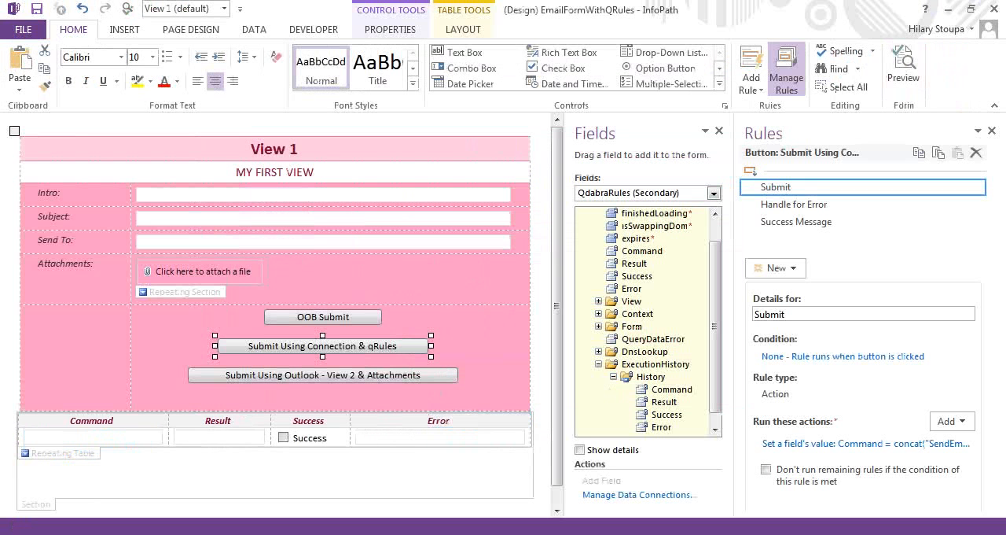
# Add /submit=Email Submit before the /intro parameter in the SendEmail formula of the Submit rule's action, and save the rule
pyautogui.click(902, 445)
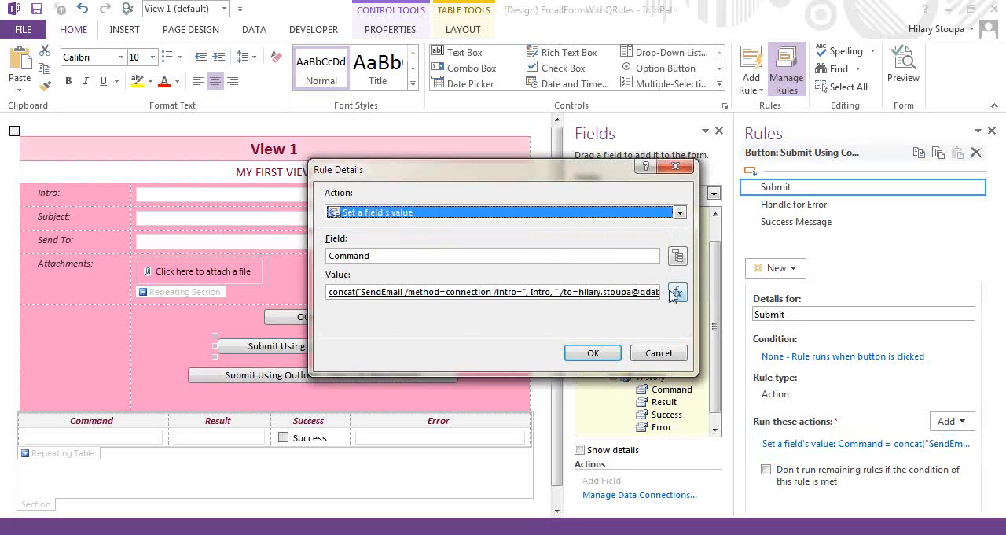
pyautogui.click(676, 292)
pyautogui.click(442, 219)
pyautogui.write('/sub')
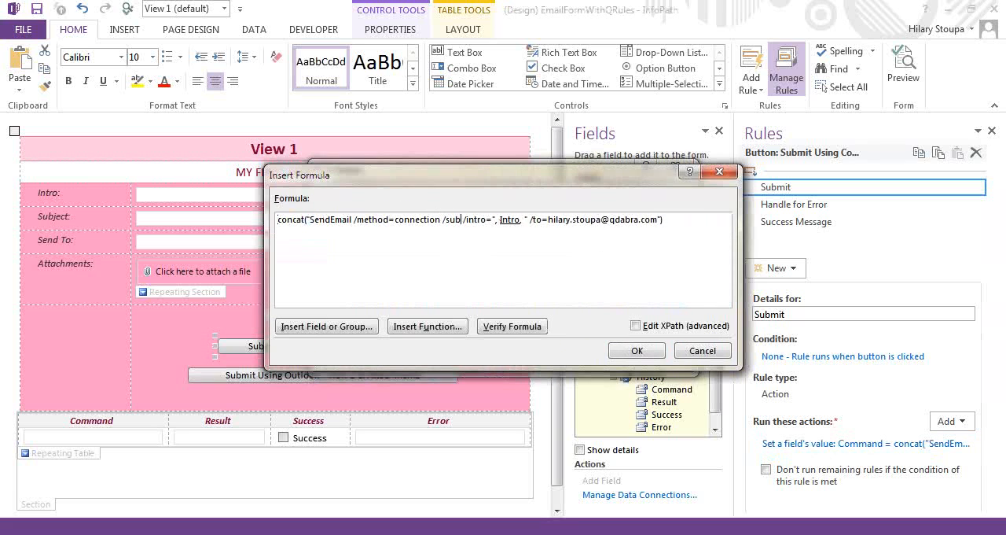
pyautogui.write('mit=Ema')
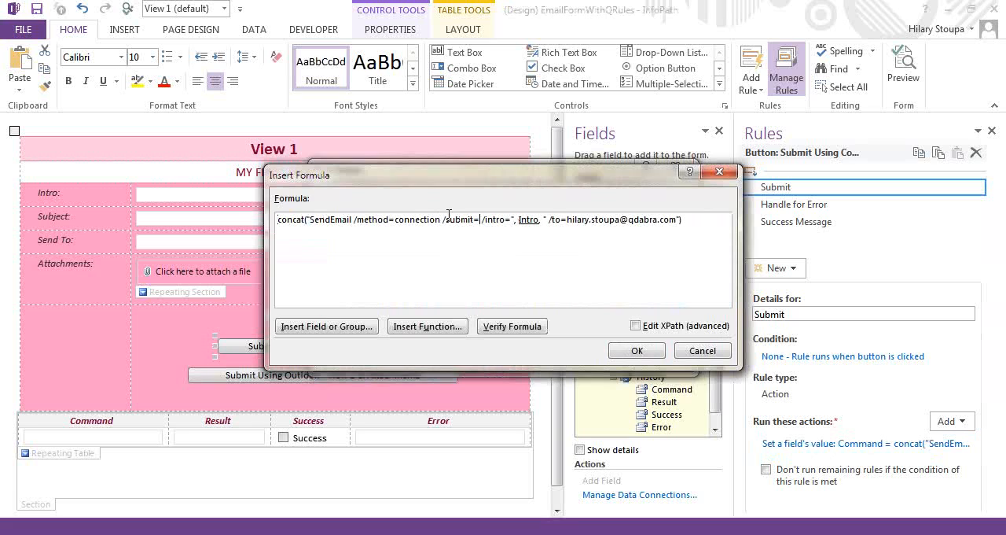
pyautogui.write('il')
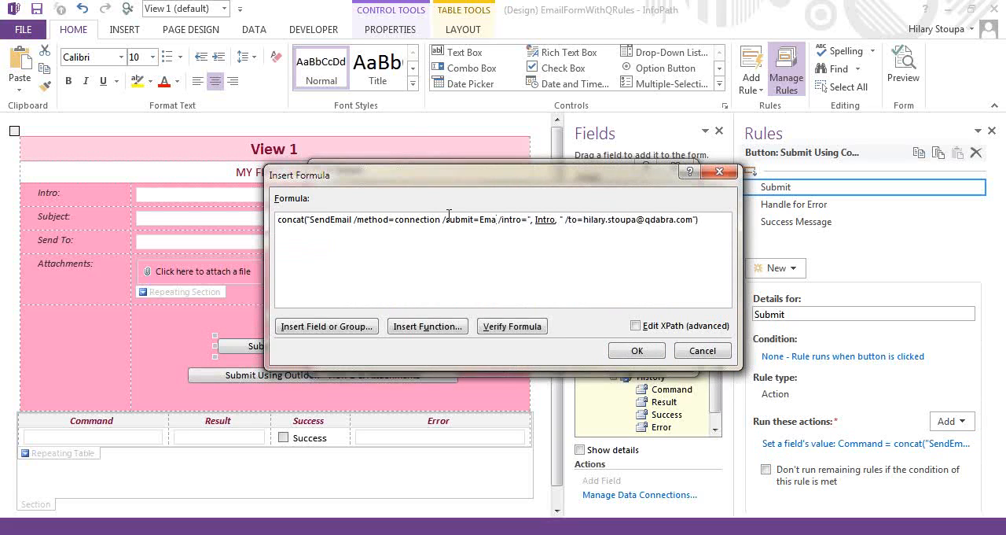
pyautogui.write(' Submit')
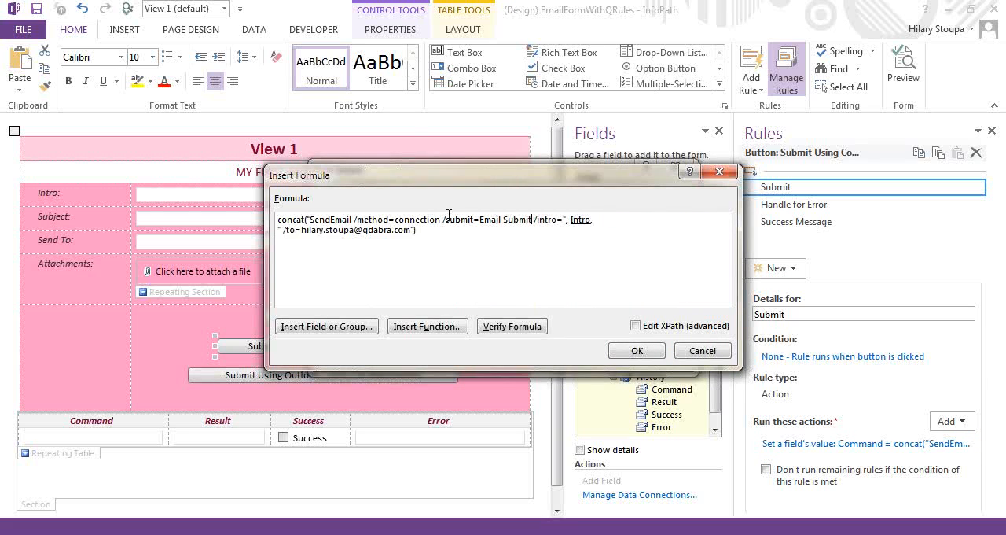
pyautogui.click(637, 350)
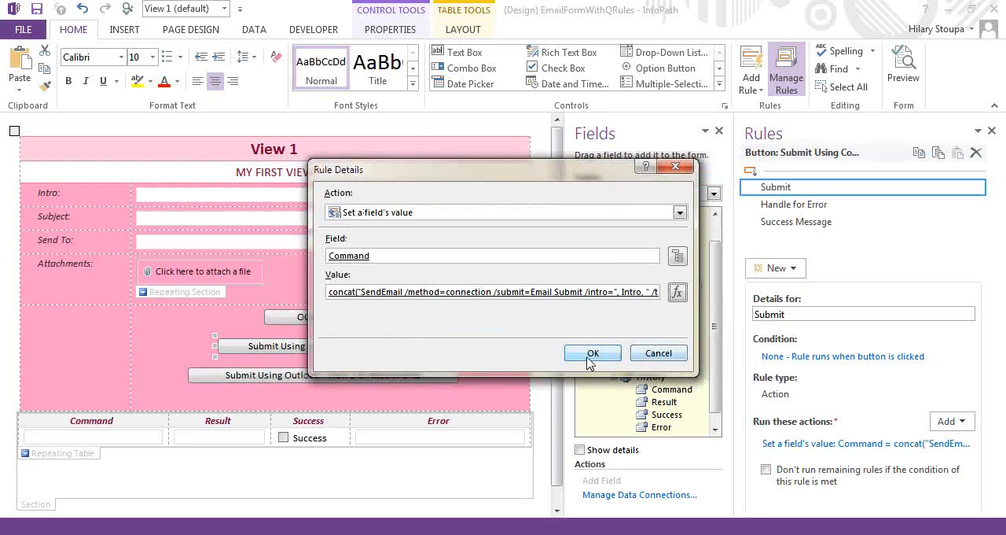
pyautogui.click(590, 353)
# Preview the form, run Submit Using Connection & qRules, cancel the email, and dismiss the cancellation message
pyautogui.click(904, 67)
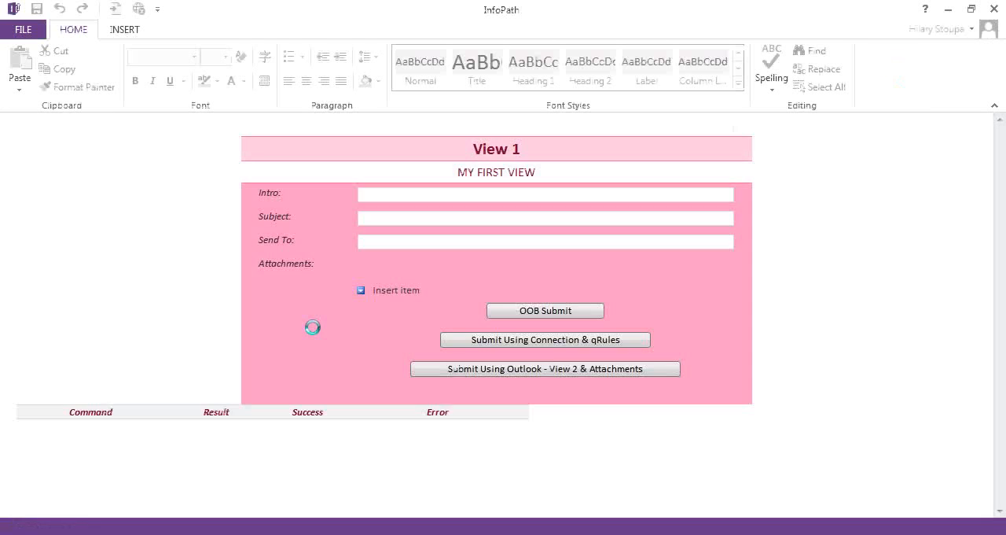
pyautogui.click(488, 340)
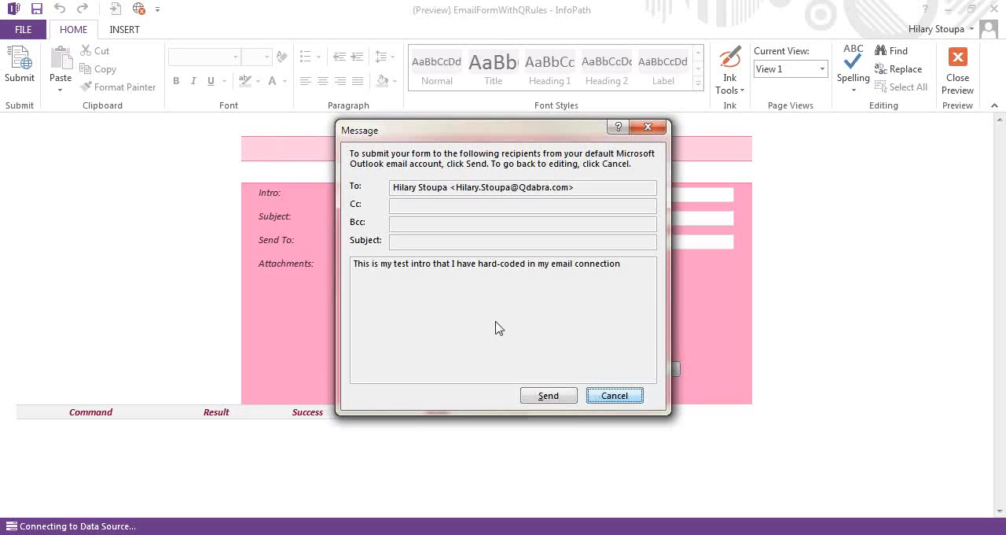
pyautogui.click(615, 396)
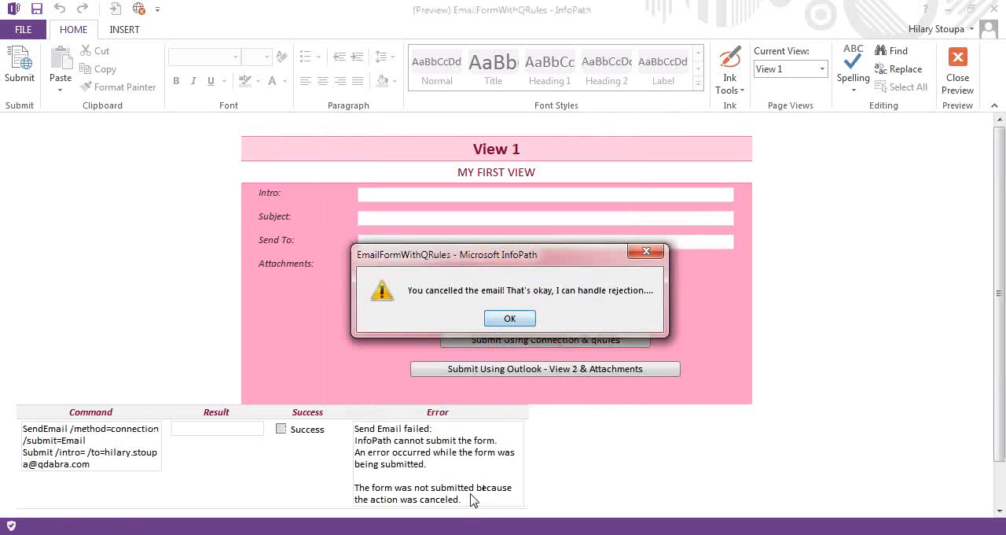
pyautogui.click(524, 320)
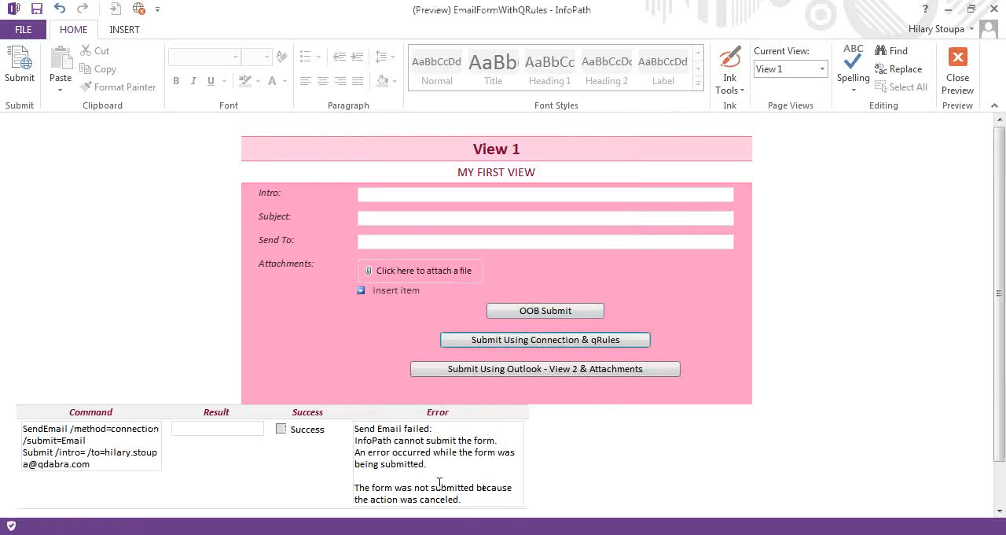
# Examine the reason for the failed submission in the Error column of the execution history table
pyautogui.moveTo(461, 498)
pyautogui.mouseDown()
pyautogui.moveTo(415, 487)
pyautogui.moveTo(354, 496)
pyautogui.mouseUp()
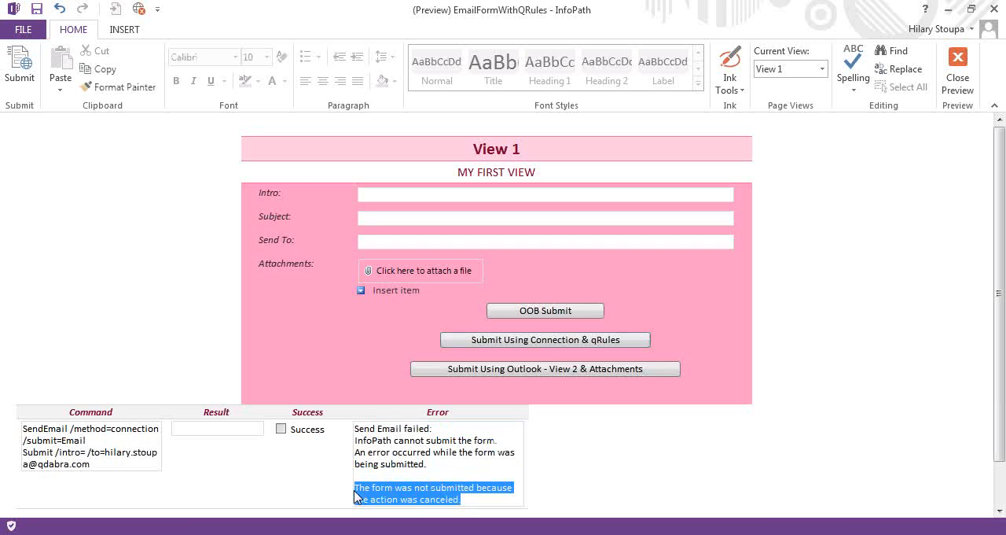
pyautogui.click(446, 505)
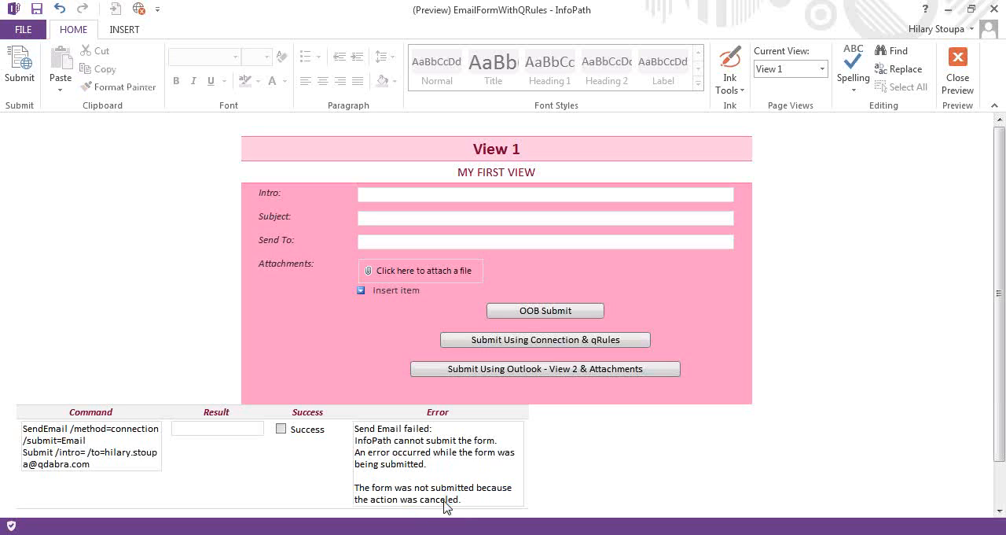
pyautogui.doubleClick(444, 501)
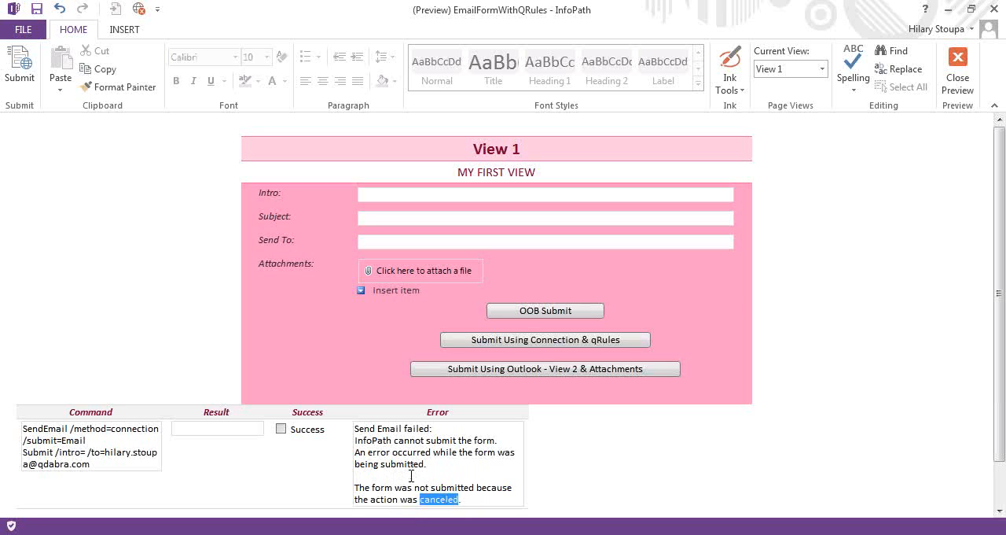
pyautogui.click(410, 494)
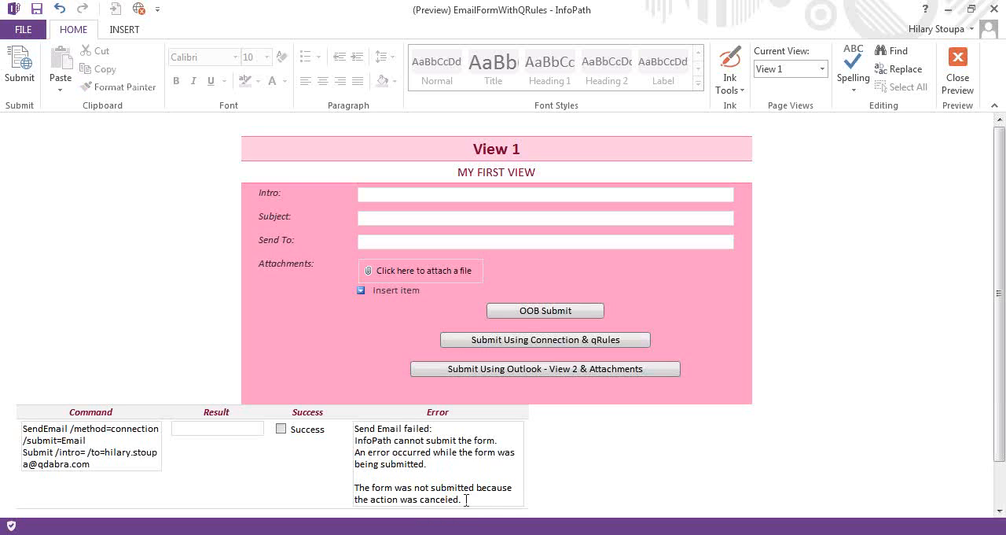
pyautogui.moveTo(466, 500); pyautogui.dragTo(364, 481)
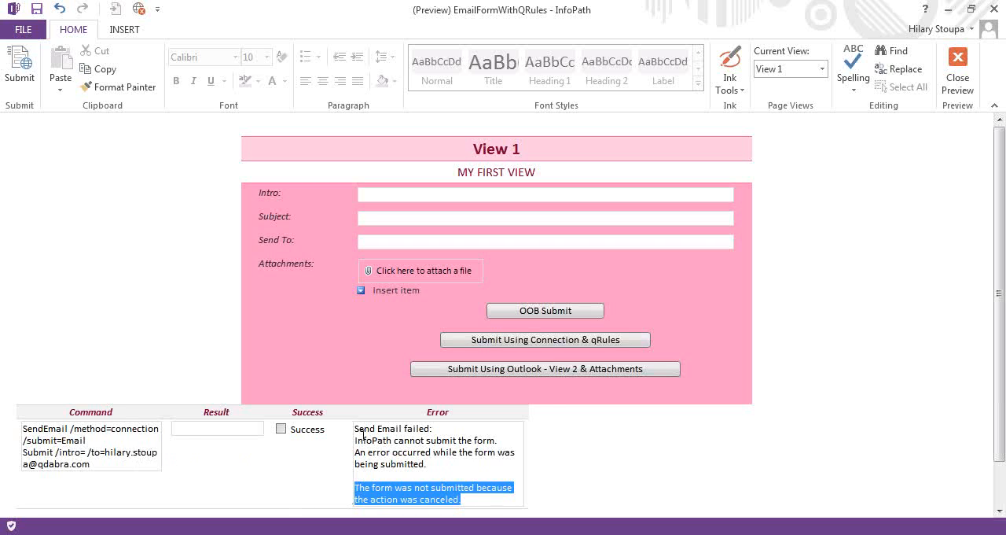
# Fill in Intro with This is my new Intro and Subject with Test
pyautogui.click(426, 195)
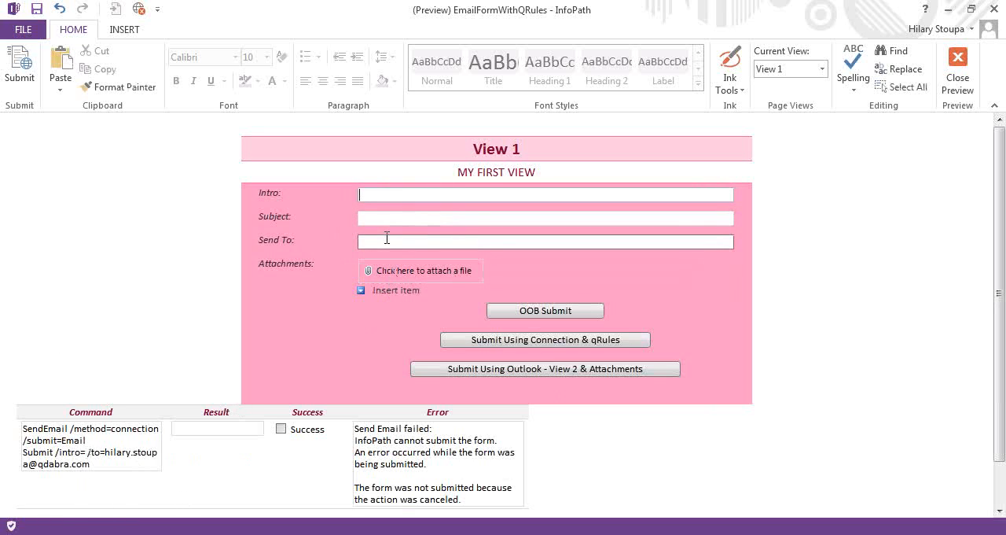
pyautogui.write('This')
pyautogui.write(' is my new')
pyautogui.write(' Entr')
pyautogui.click(370, 216)
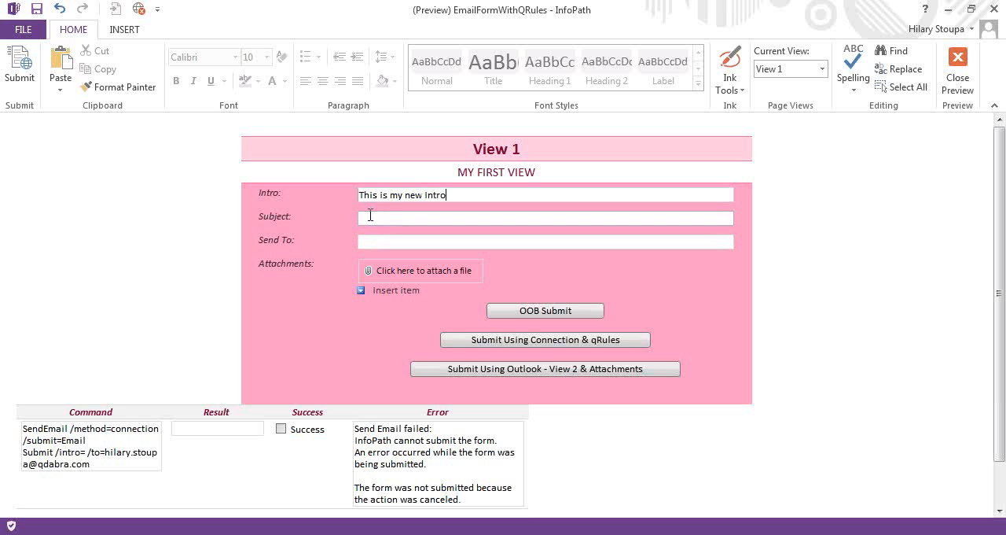
pyautogui.write('Tes')
pyautogui.click(337, 353)
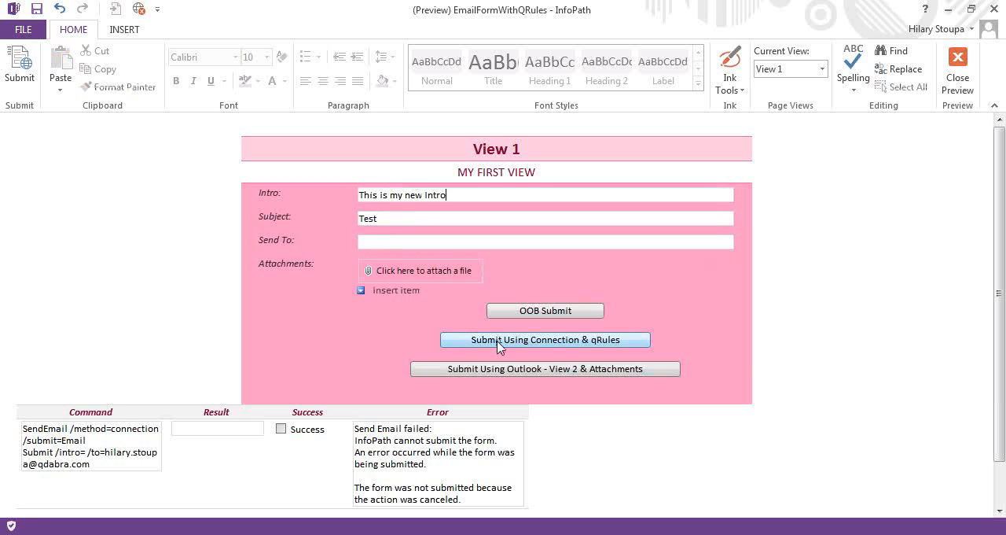
# Run Submit Using Connection & qRules, check and send the email, dismiss the message, and review the new execution history row
pyautogui.click(497, 340)
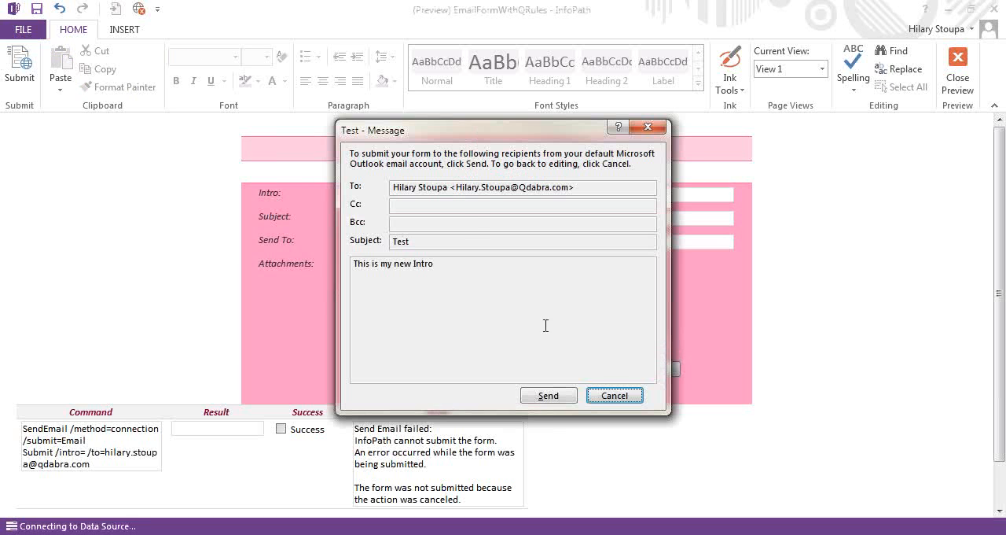
pyautogui.moveTo(475, 134); pyautogui.dragTo(651, 135)
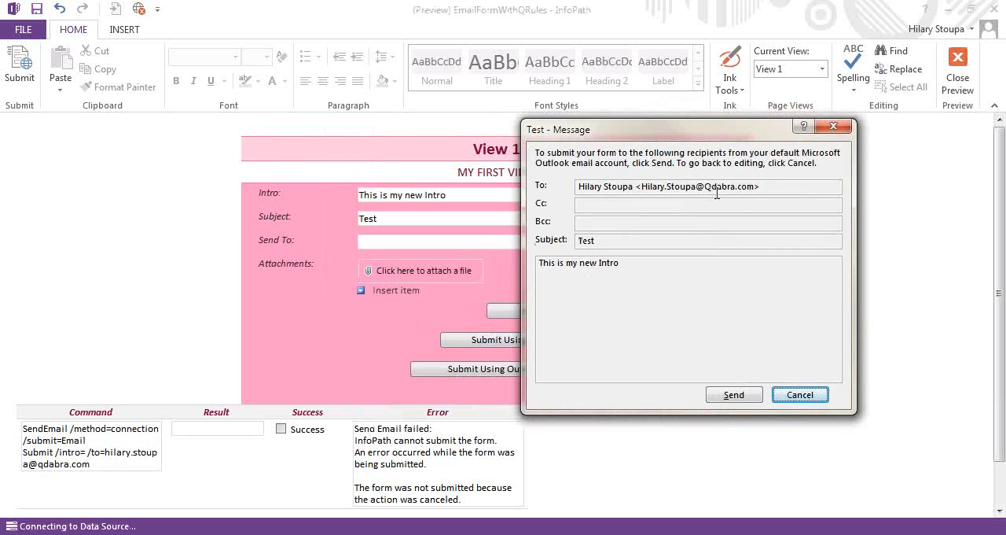
pyautogui.click(779, 195)
pyautogui.click(734, 396)
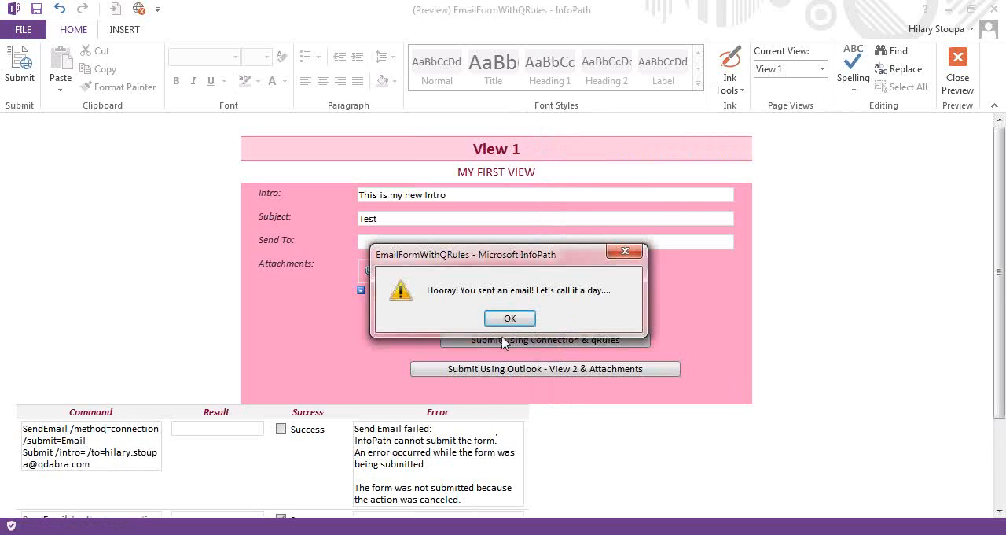
pyautogui.click(508, 319)
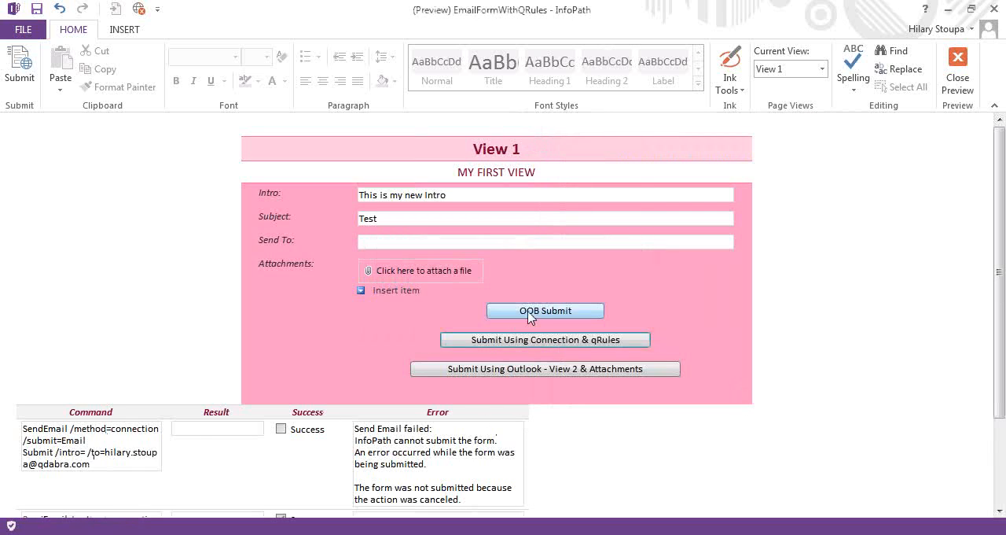
pyautogui.scroll(-3, 752, 347)
pyautogui.click(73, 447)
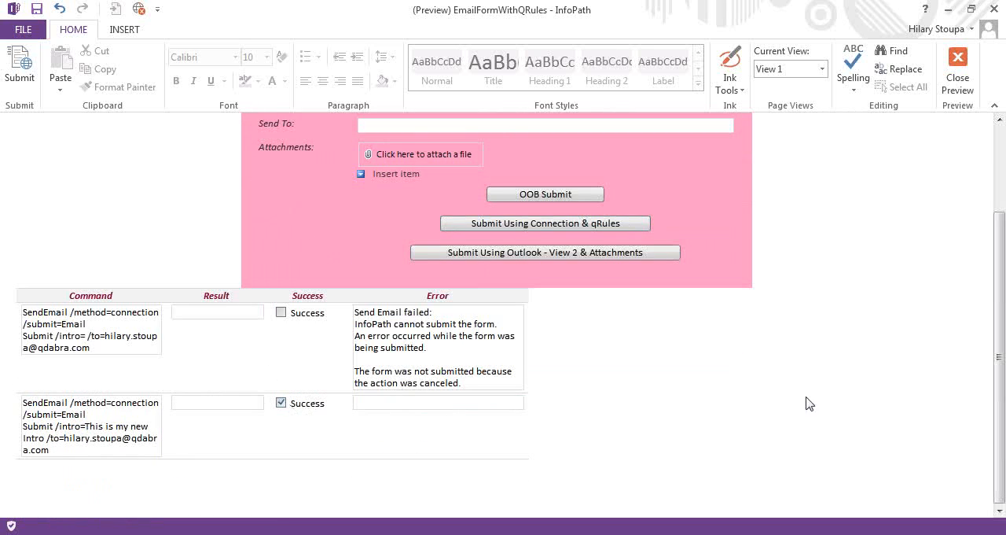
# Switch to Outlook to look through the received Test email, close it, and close the form preview
pyautogui.hotkey('alt', 'Tab')
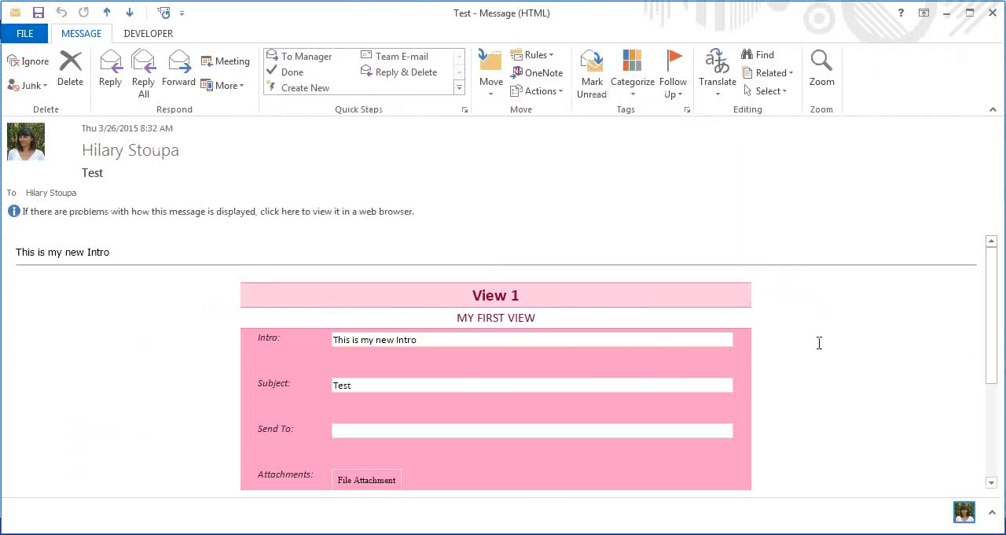
pyautogui.scroll(-5, 819, 343)
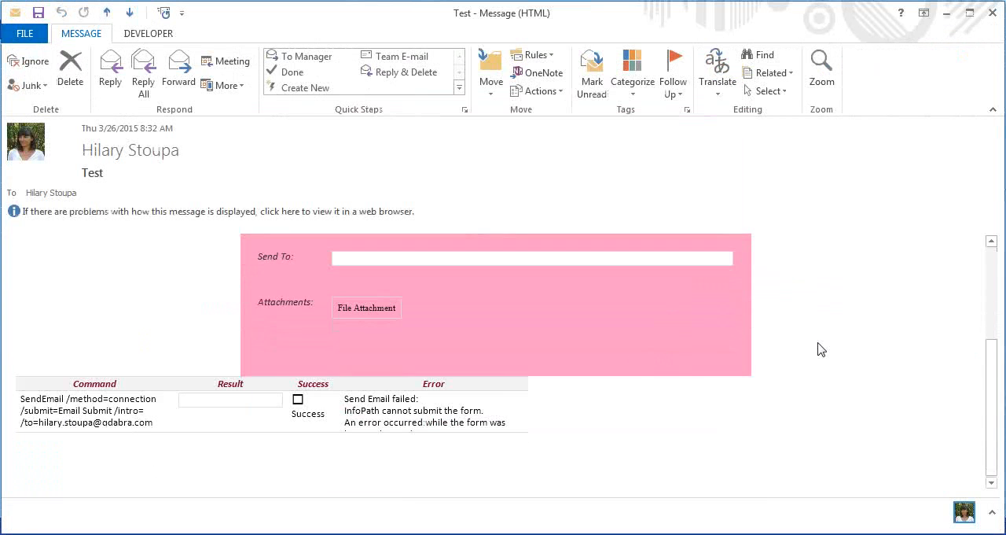
pyautogui.scroll(5, 818, 341)
pyautogui.scroll(-5, 795, 341)
pyautogui.click(989, 16)
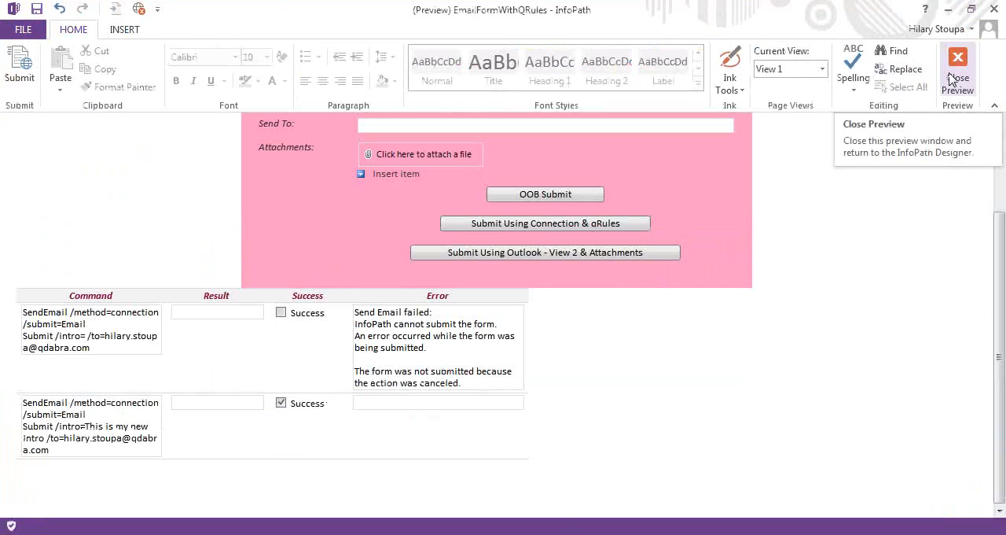
pyautogui.click(958, 67)
# Review the method, recipient, subject, views and attachments parameters in the SendEmail formula of the Submit Using Outlook button, keeping it as it is
pyautogui.click(339, 384)
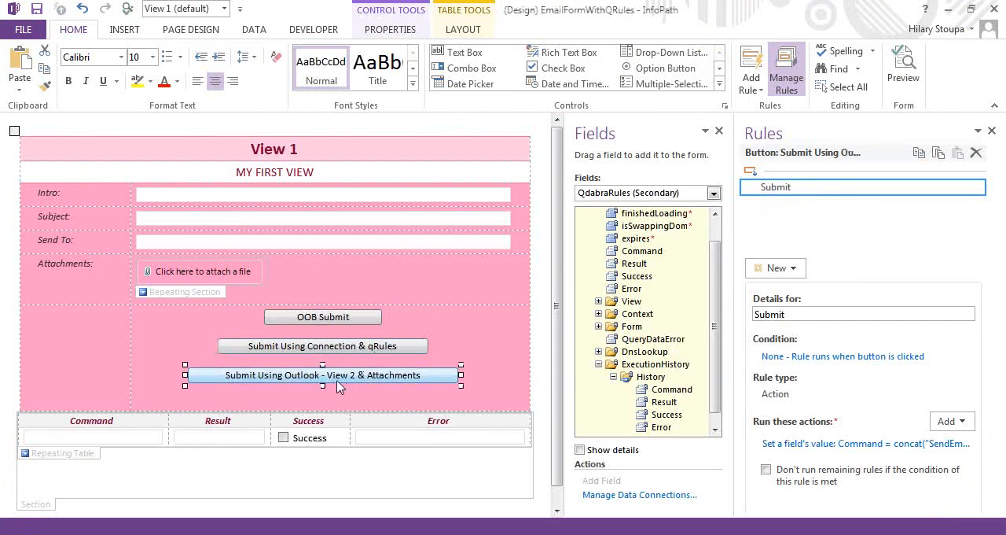
pyautogui.click(856, 446)
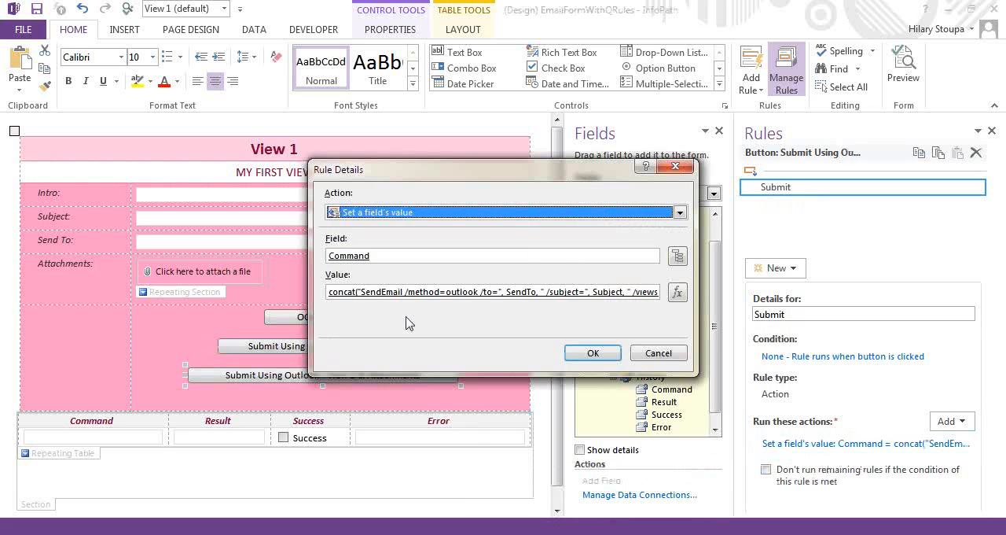
pyautogui.click(677, 292)
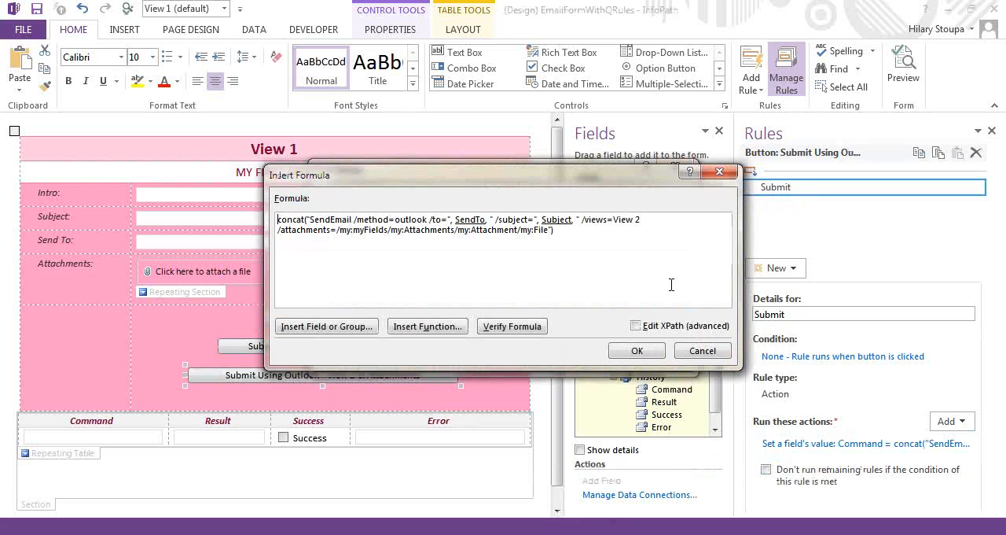
pyautogui.doubleClick(414, 220)
pyautogui.click(471, 223)
pyautogui.click(559, 221)
pyautogui.click(619, 221)
pyautogui.moveTo(550, 229); pyautogui.dragTo(337, 230)
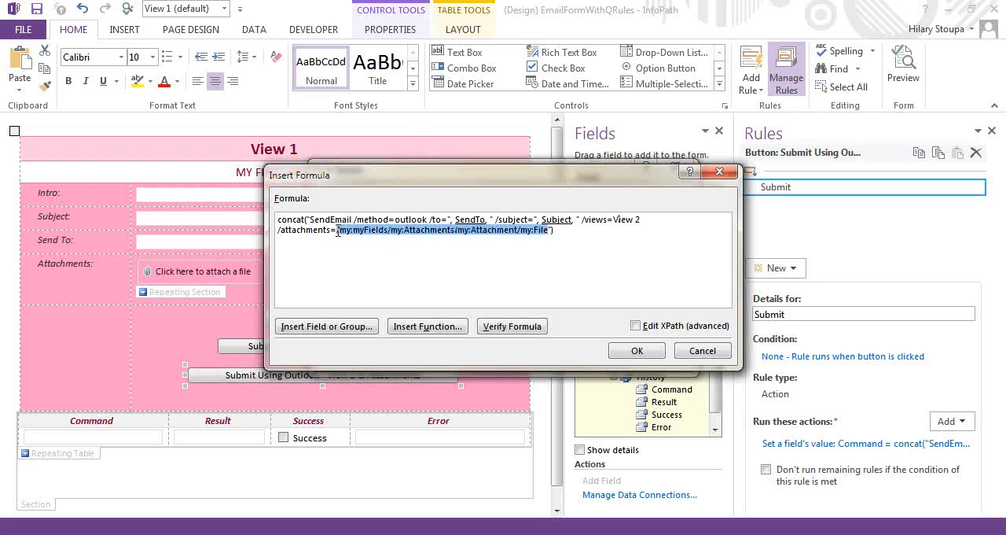
pyautogui.click(618, 352)
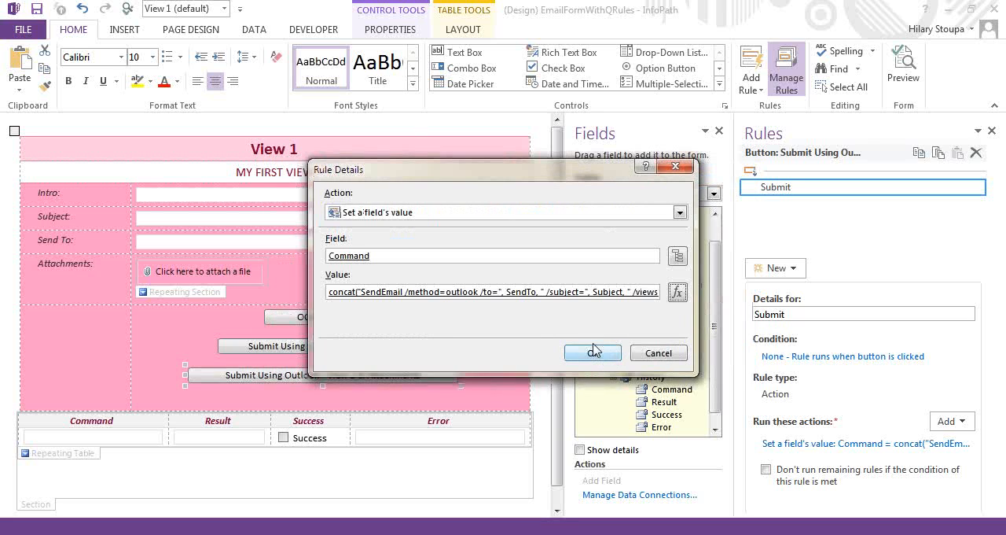
pyautogui.click(593, 353)
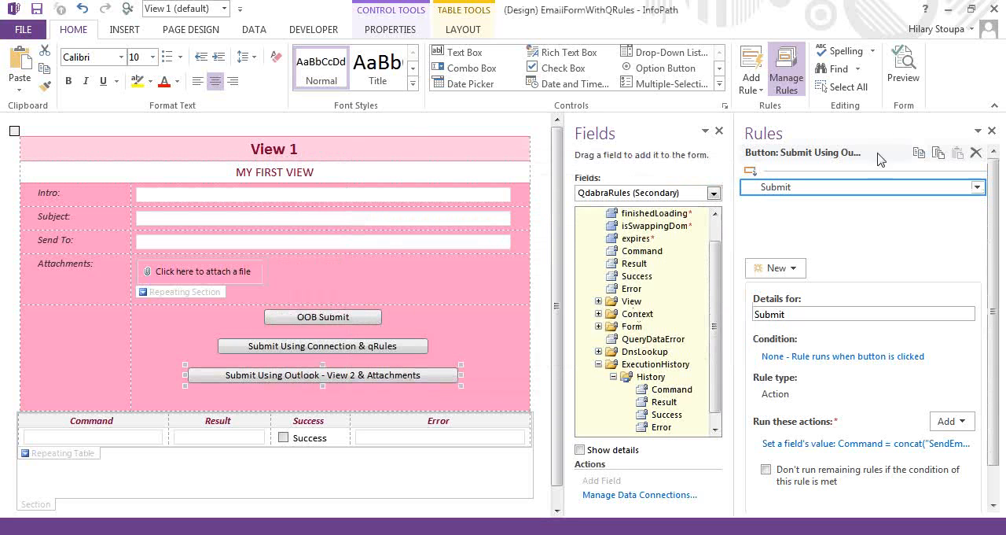
# Preview the form and fill in Subject with Test
pyautogui.click(904, 69)
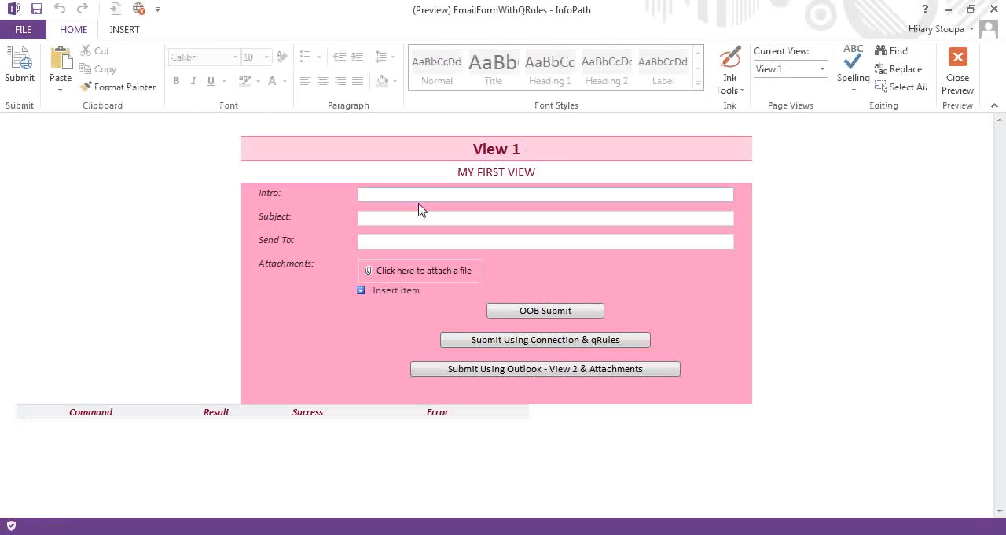
pyautogui.doubleClick(419, 196)
pyautogui.click(425, 220)
pyautogui.doubleClick(422, 225)
pyautogui.write('Test')
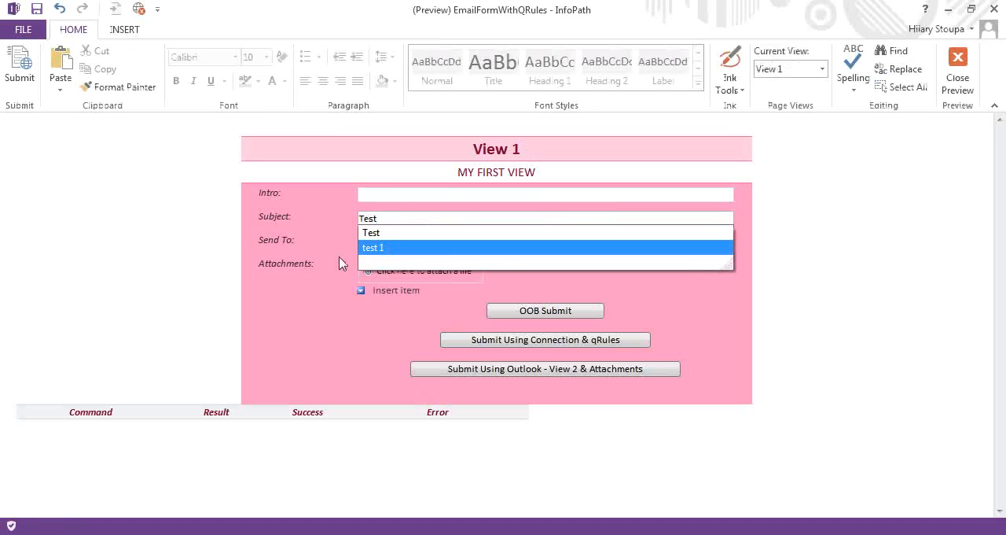
# Fill in Send To with the recipient's e-mail address
pyautogui.click(289, 243)
pyautogui.click(368, 241)
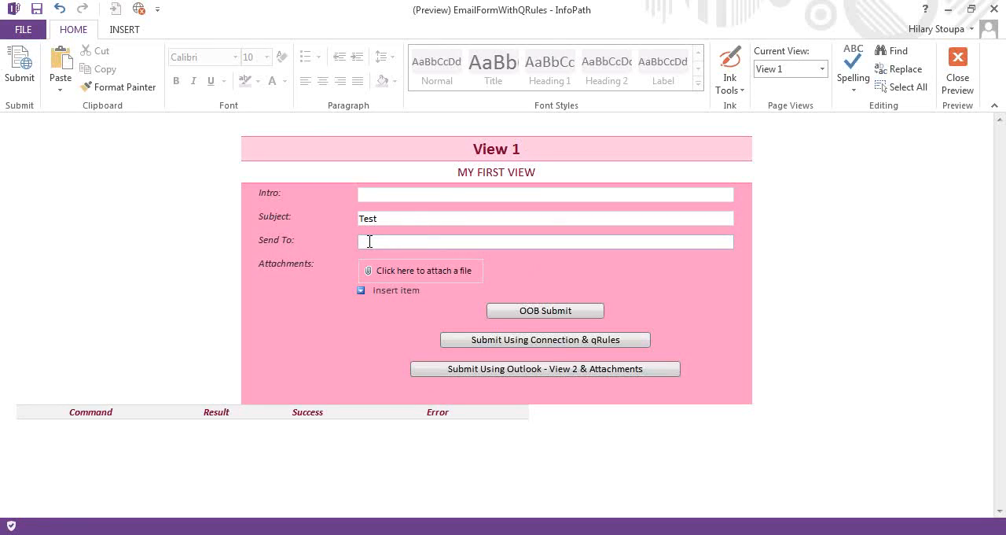
pyautogui.write('hi')
pyautogui.click(368, 258)
# Attach Also Important.pdf from the Sample Attachments folder under Training, Webinar20150326, to the form's first attachment item
pyautogui.click(369, 275)
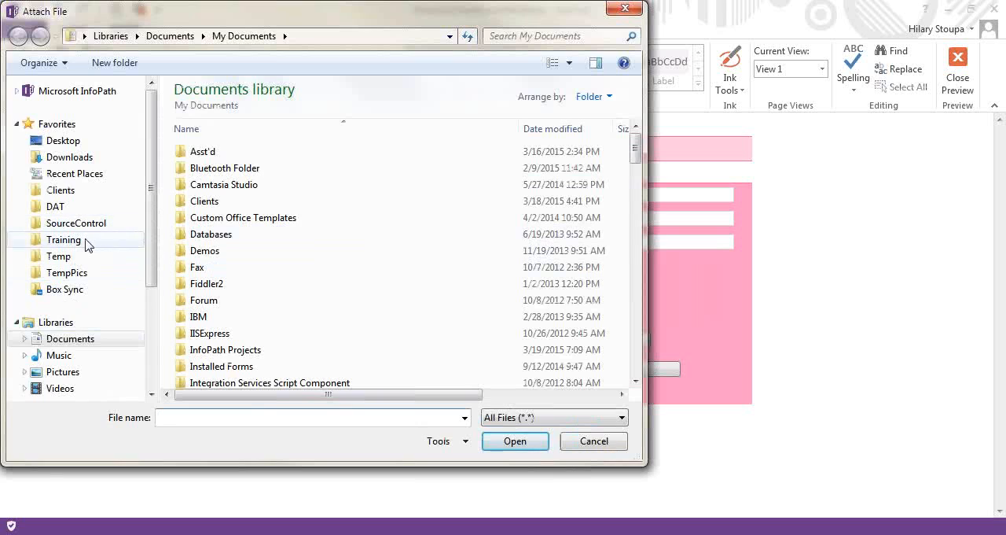
pyautogui.click(65, 240)
pyautogui.scroll(-1, 651, 238)
pyautogui.scroll(-2, 651, 238)
pyautogui.doubleClick(246, 307)
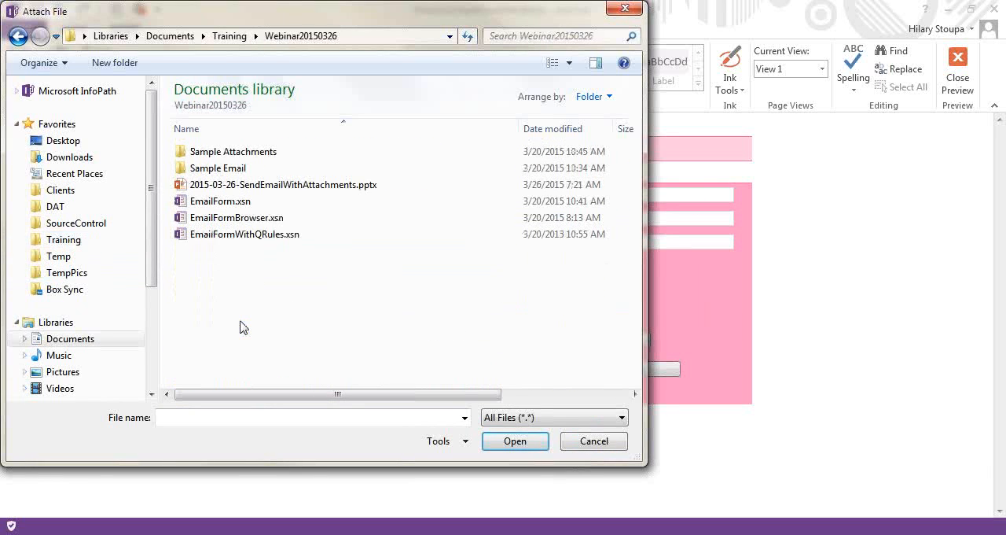
pyautogui.doubleClick(193, 152)
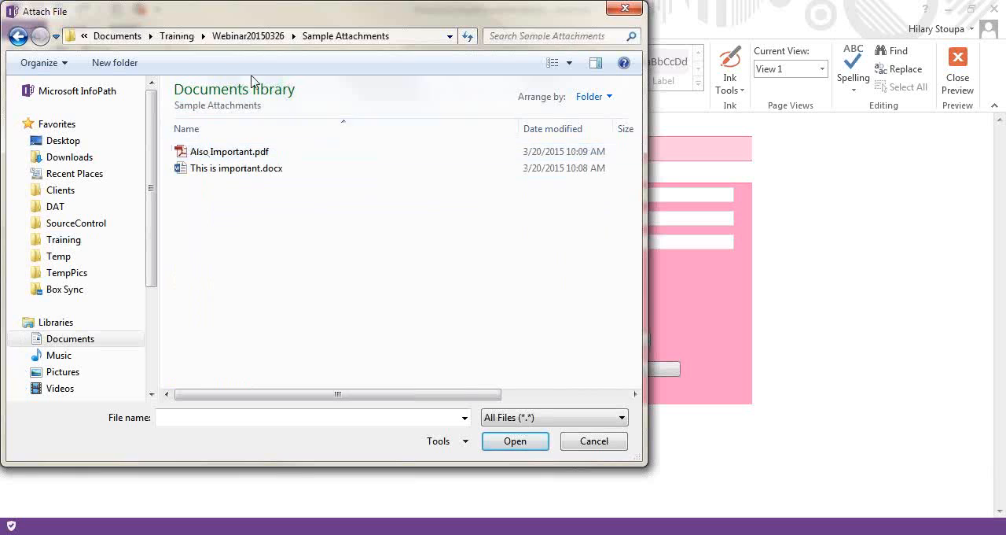
pyautogui.moveTo(261, 13); pyautogui.dragTo(532, 78)
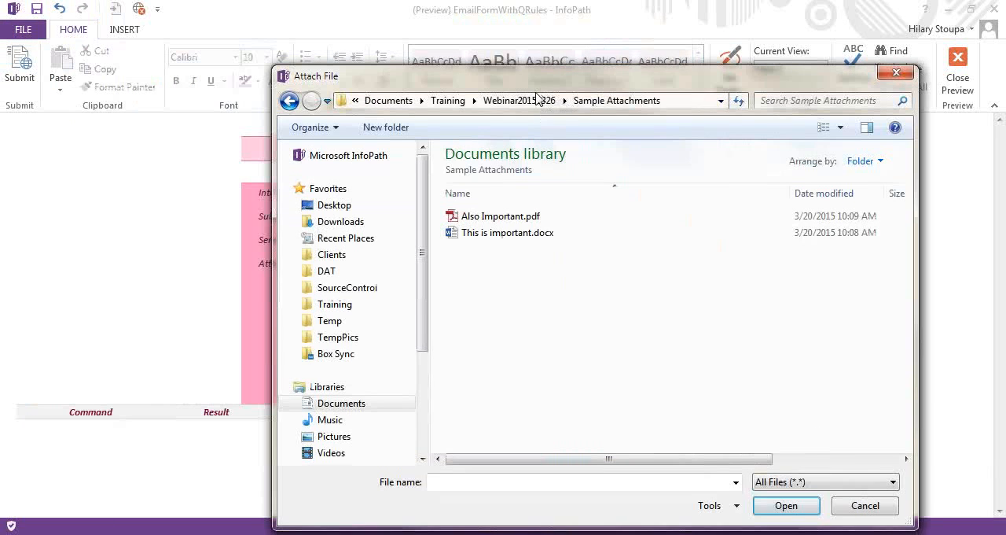
pyautogui.click(525, 218)
pyautogui.click(797, 504)
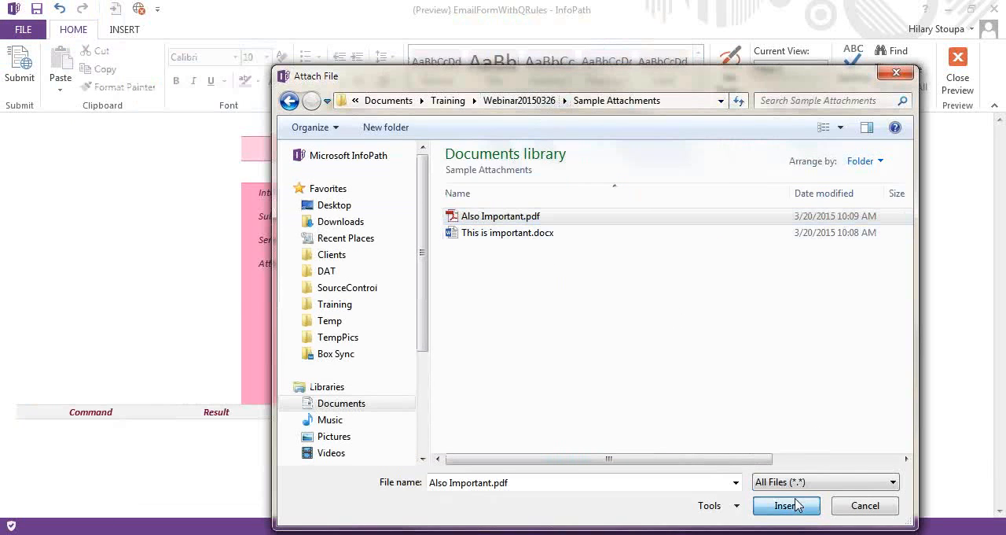
# Insert a second attachment item and attach This is important.docx from the Sample Attachments folder
pyautogui.click(375, 319)
pyautogui.click(591, 280)
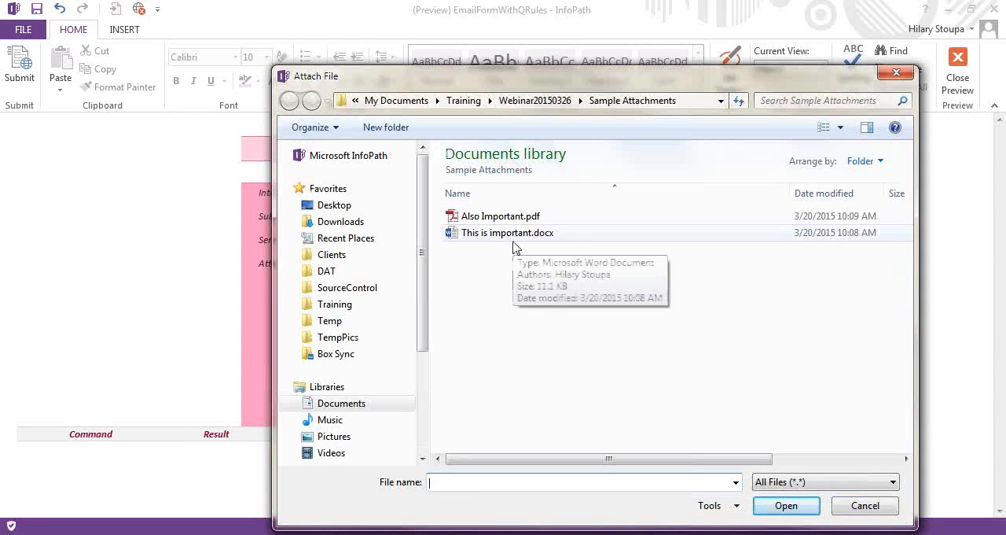
pyautogui.doubleClick(512, 245)
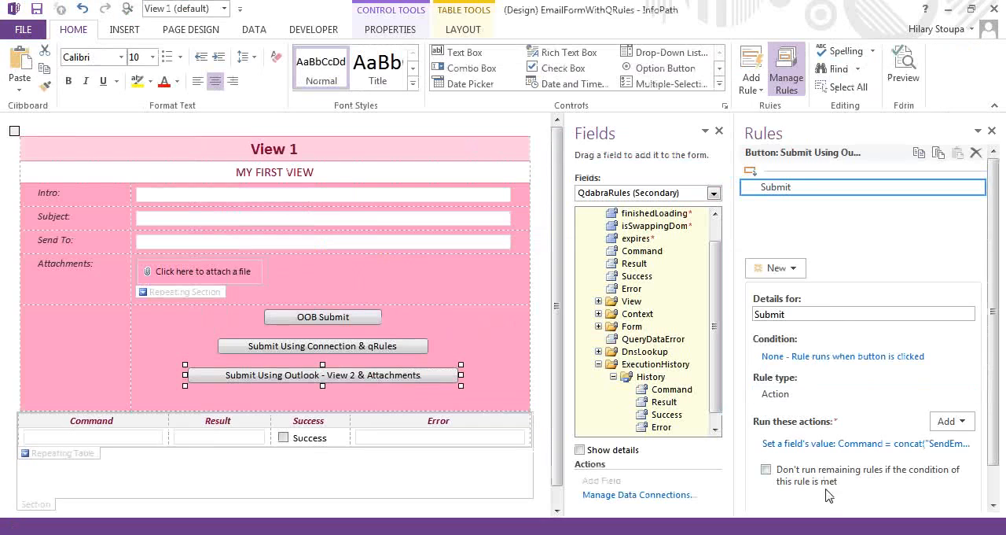
# Return to the form design and review the views and attachments parameters in the Outlook button's SendEmail formula, keeping it as it is
pyautogui.click(822, 445)
pyautogui.click(700, 291)
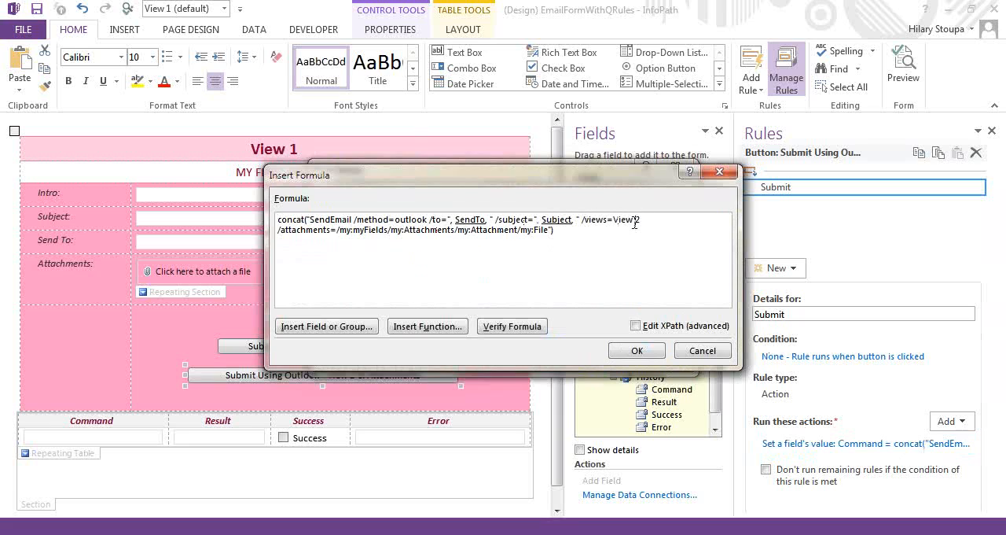
pyautogui.click(710, 354)
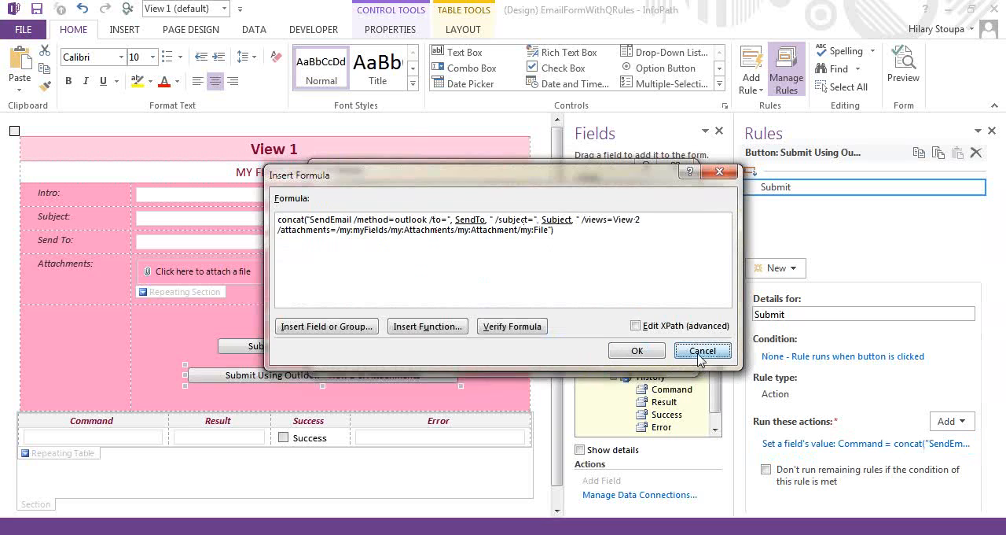
pyautogui.click(659, 355)
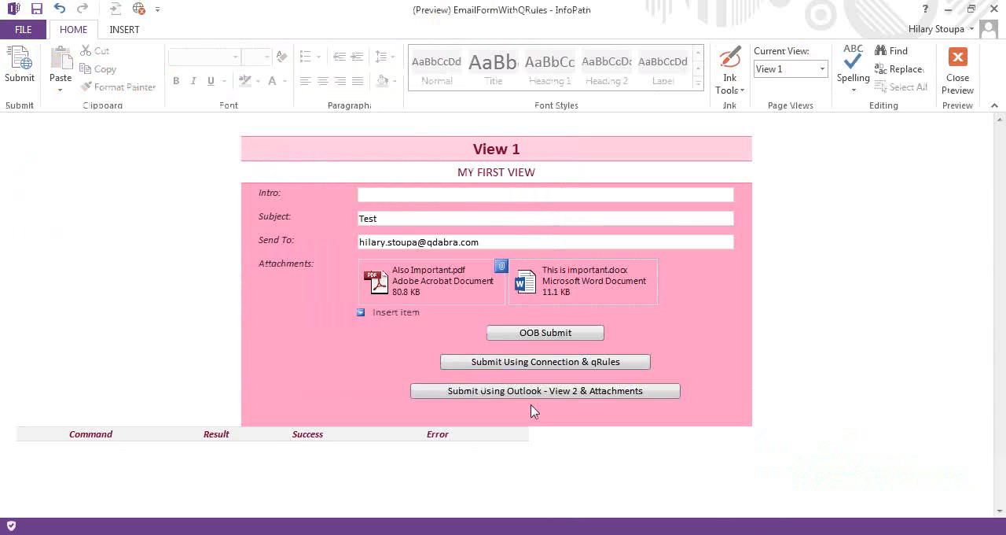
# Run Submit Using Outlook - View 2 & Attachments in the preview and review the new execution history row
pyautogui.click(523, 400)
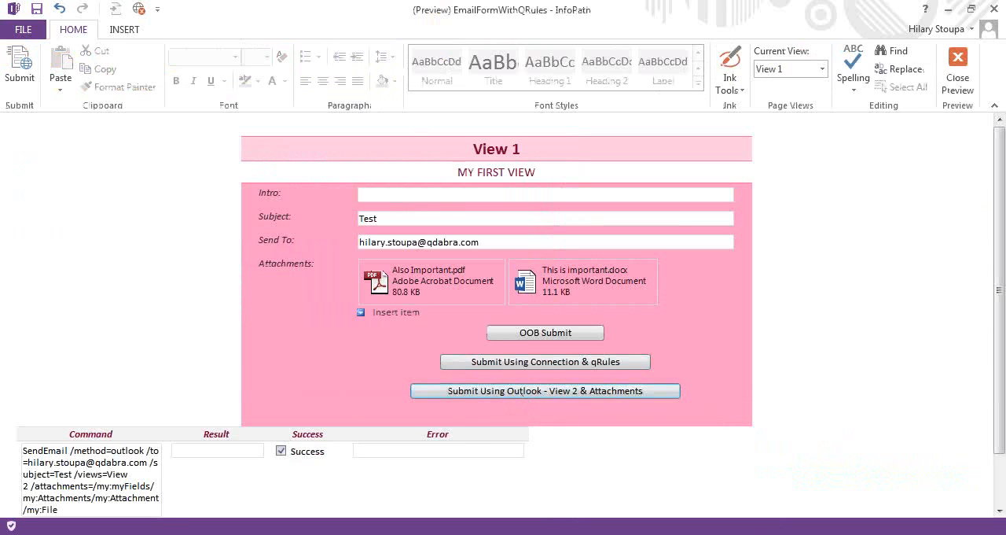
pyautogui.scroll(-1, 148, 479)
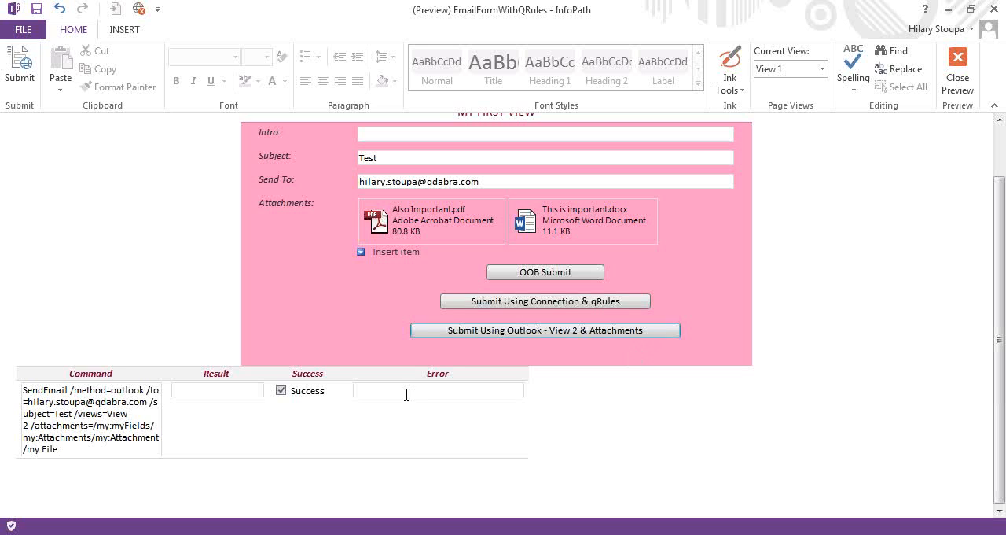
pyautogui.click(70, 438)
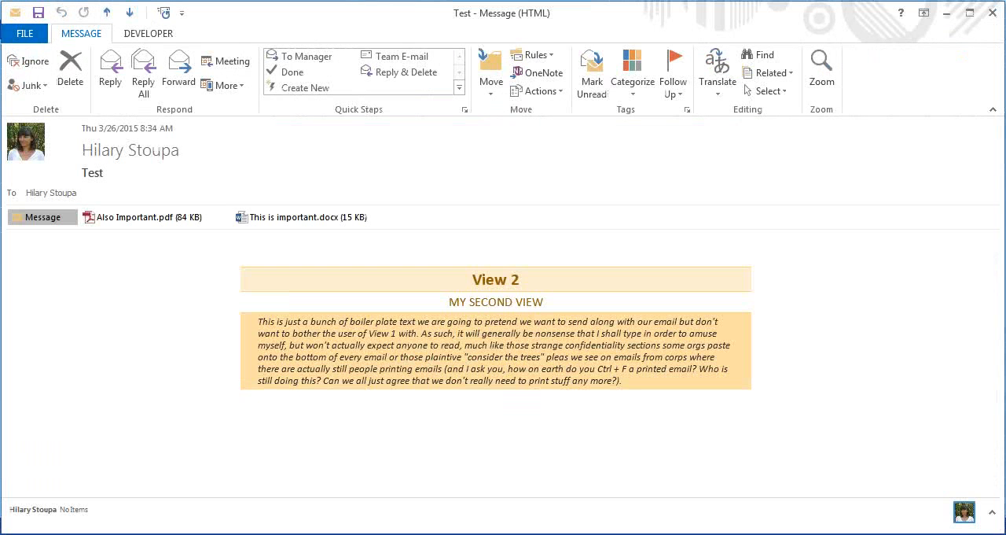
# Open and close both attachments of the received Test email in Outlook, minimize the message, and close the form preview
pyautogui.doubleClick(117, 221)
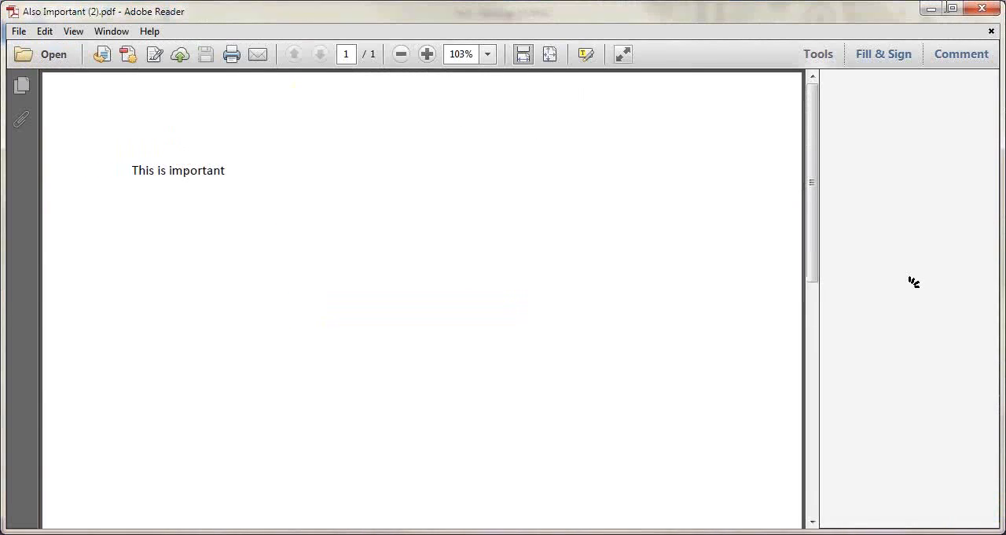
pyautogui.click(982, 11)
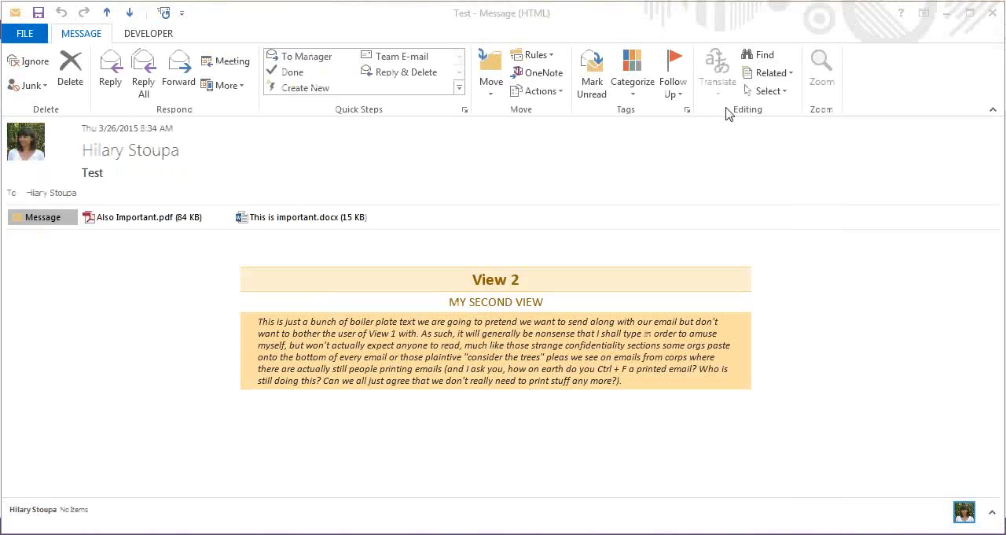
pyautogui.doubleClick(268, 220)
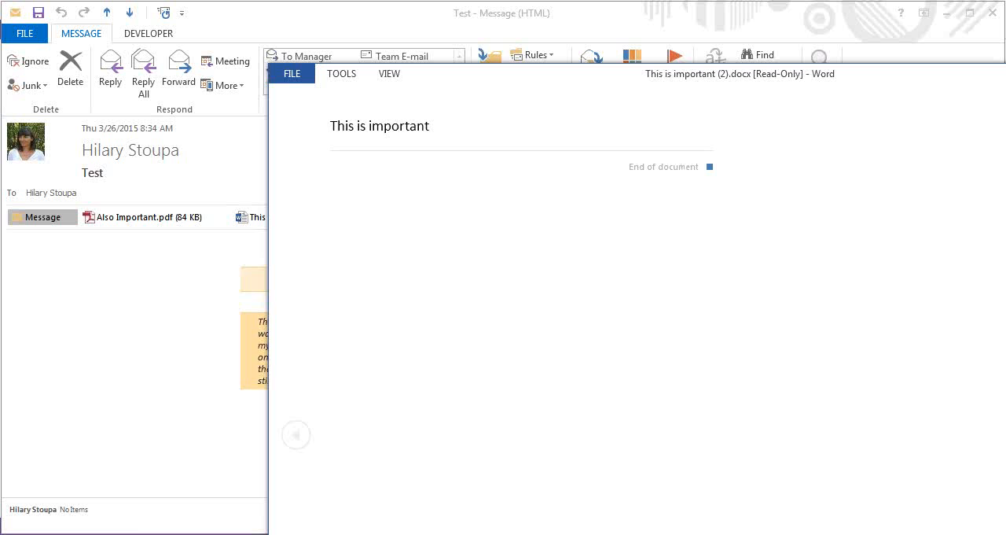
pyautogui.hotkey('alt', 'F4')
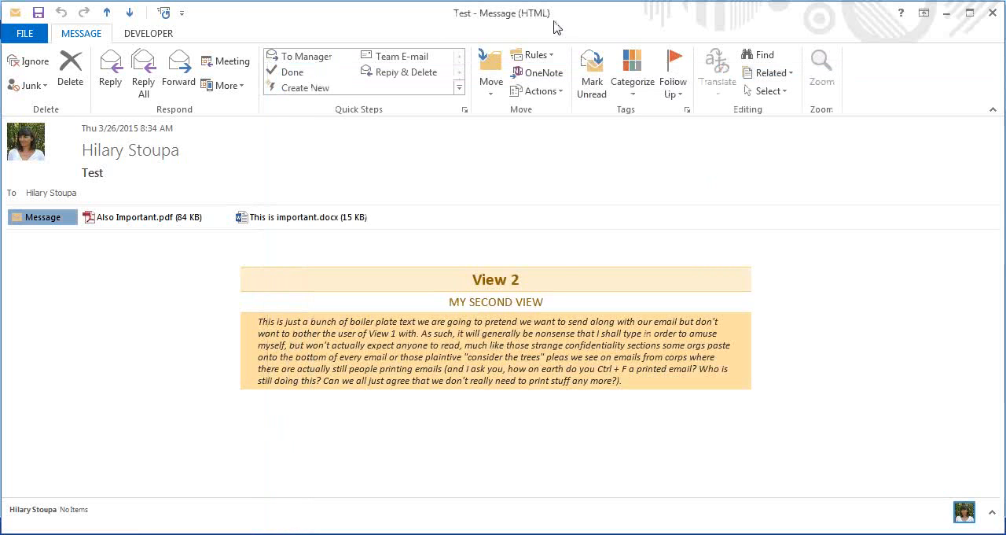
pyautogui.click(947, 16)
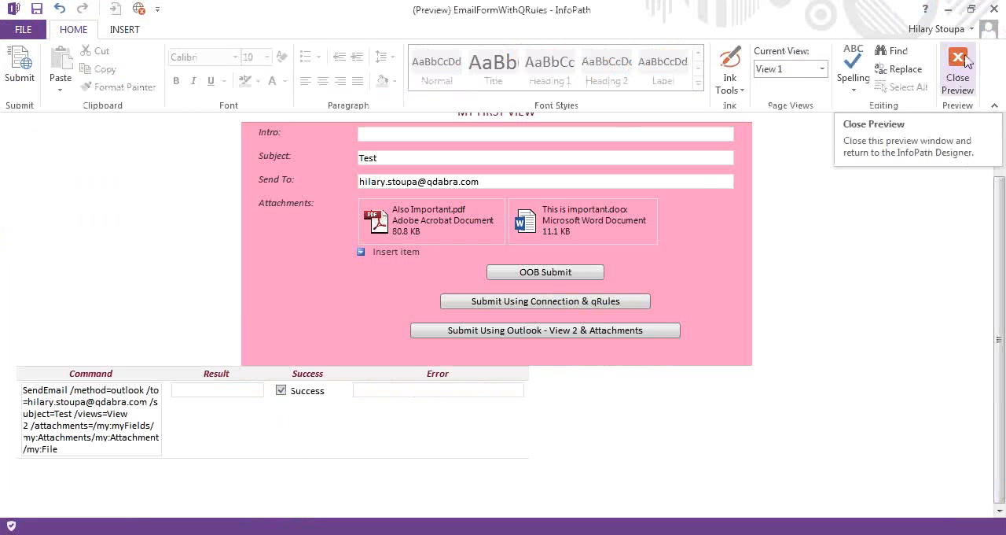
pyautogui.click(966, 65)
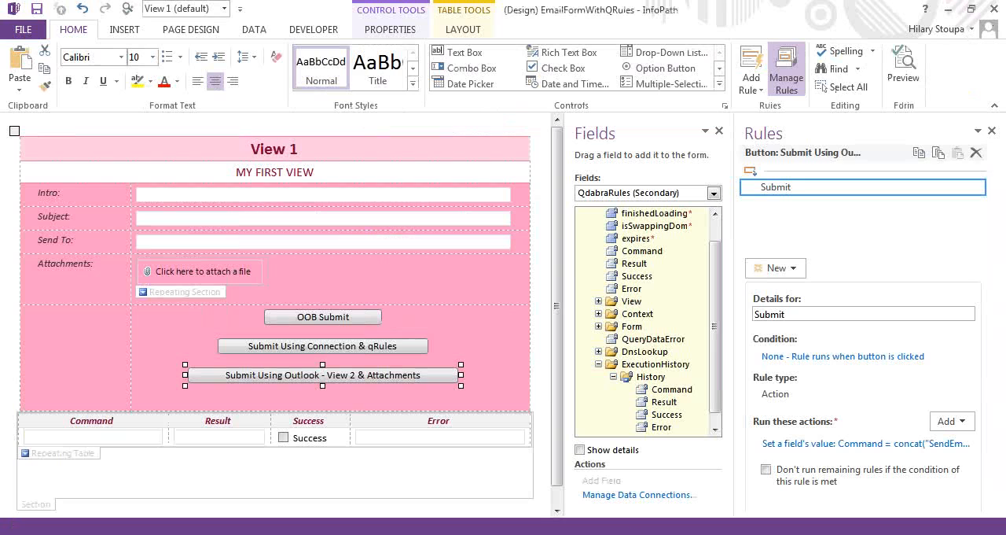
# Switch to the PowerPoint slide show and advance from the Demo slide to the Wrap-up slide
pyautogui.click(815, 534)
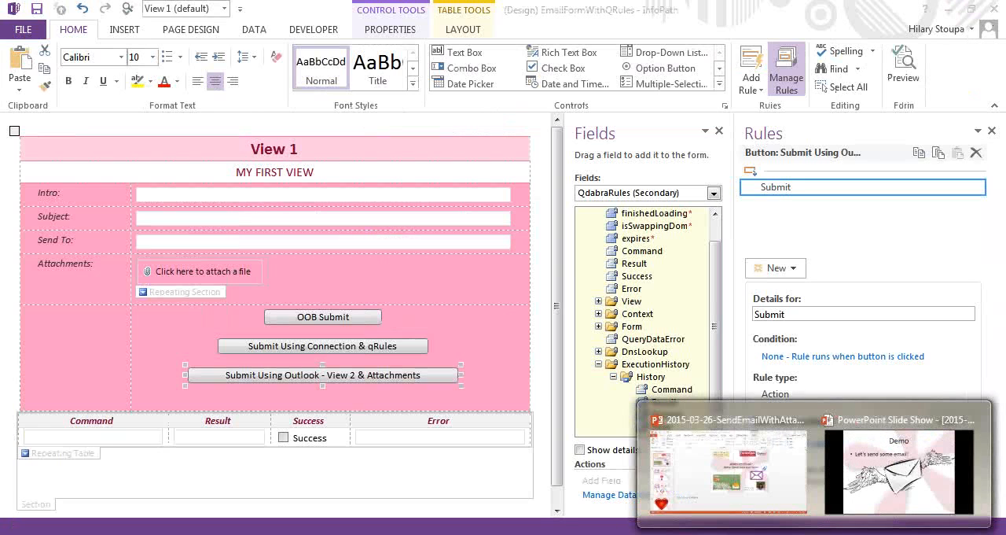
pyautogui.click(898, 468)
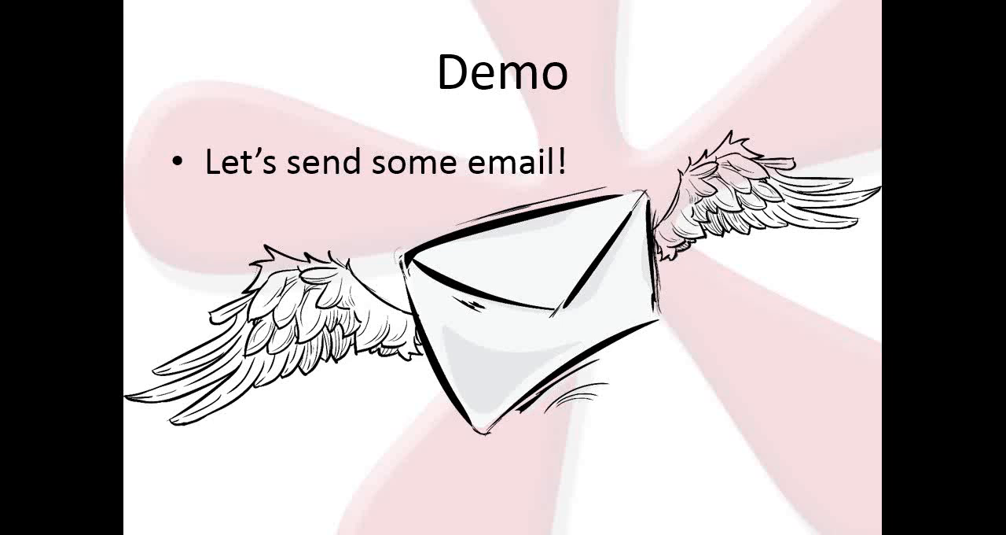
pyautogui.press('Right')
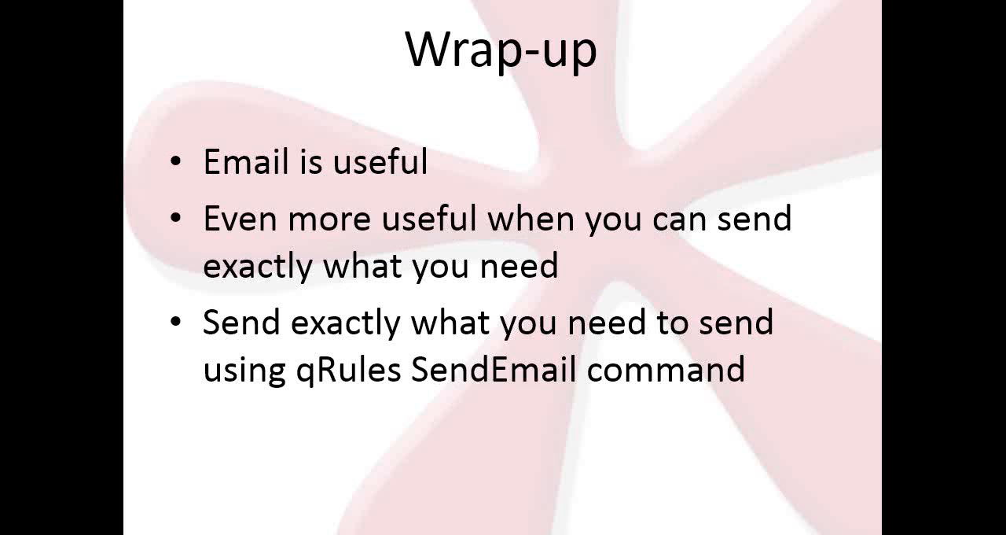